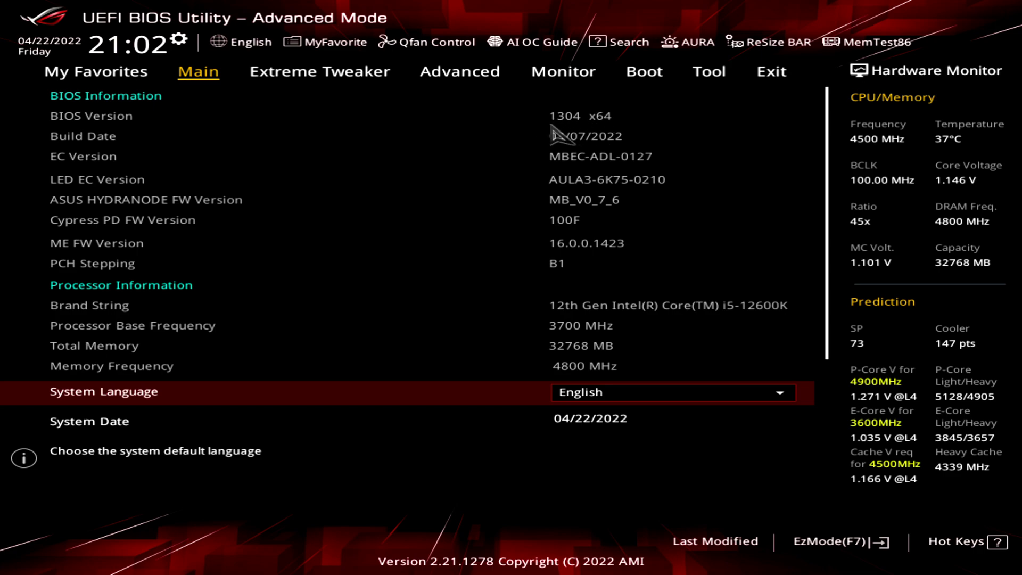
# In Extreme Tweaker, switch Ai Overclock Tuner from Auto to XMP II for DDR5-6400
pyautogui.press('Right')
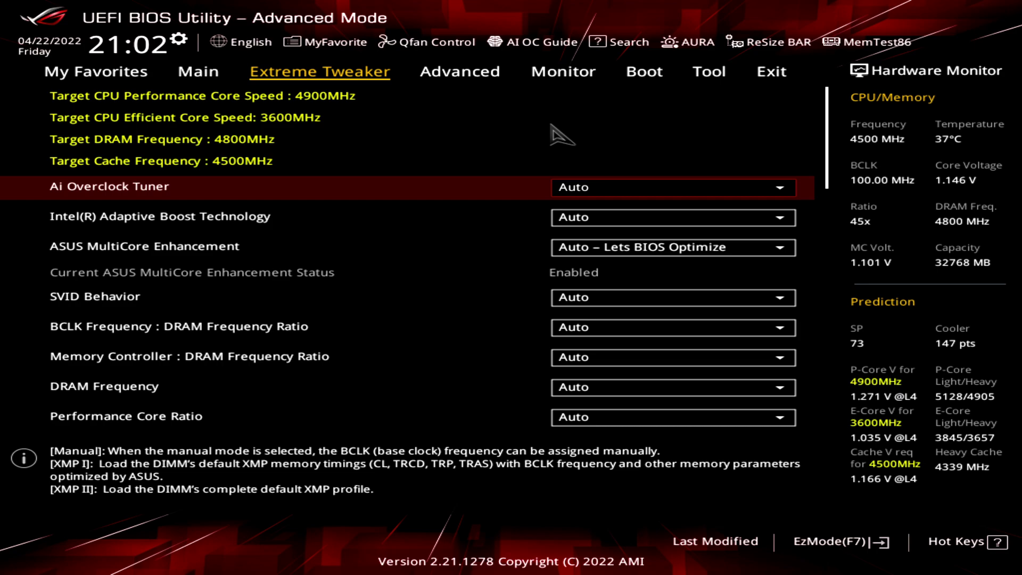
pyautogui.press('Return')
pyautogui.press('Down')
pyautogui.press('Down')
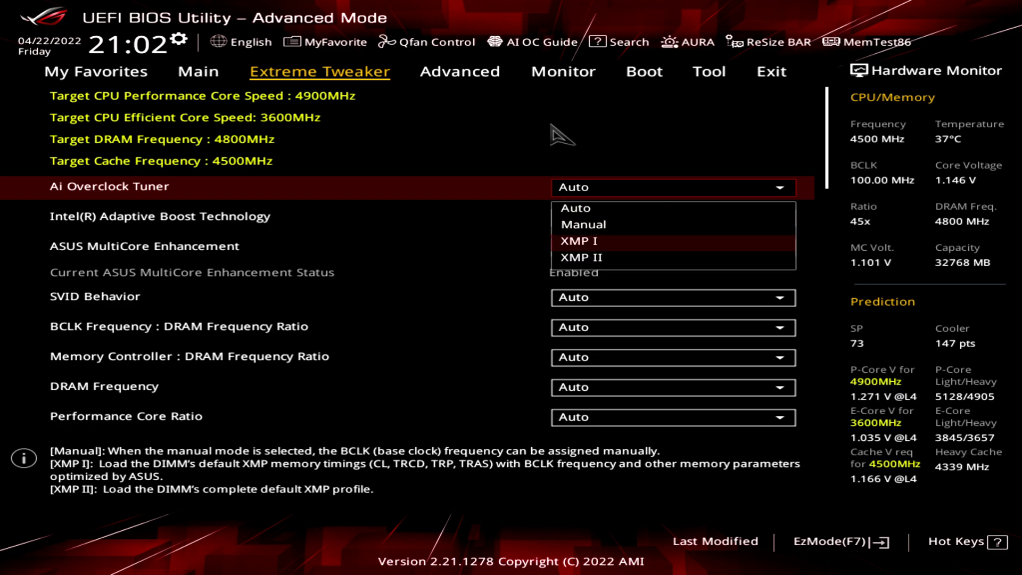
pyautogui.press('Down')
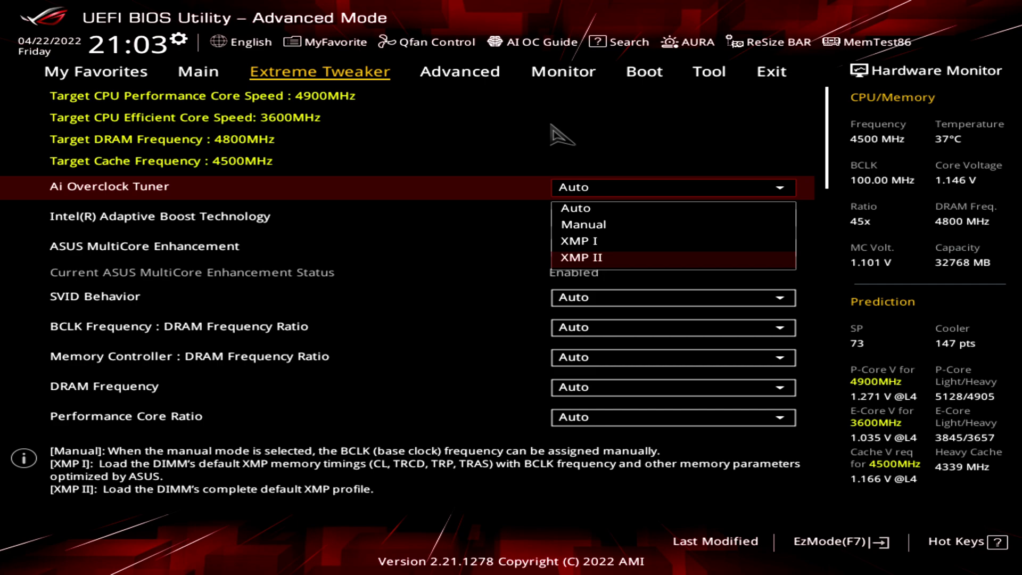
pyautogui.press('Return')
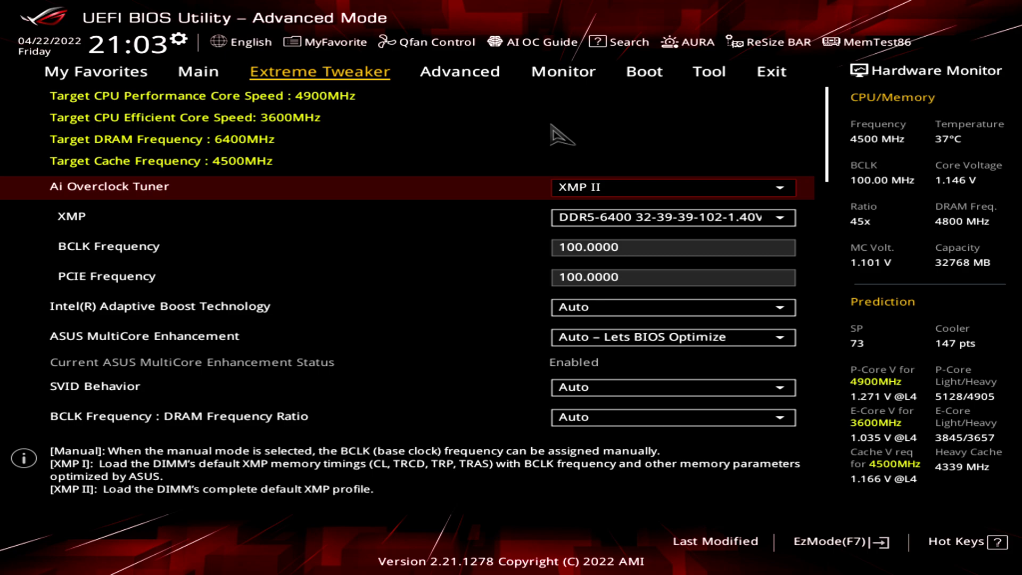
pyautogui.press('Down')
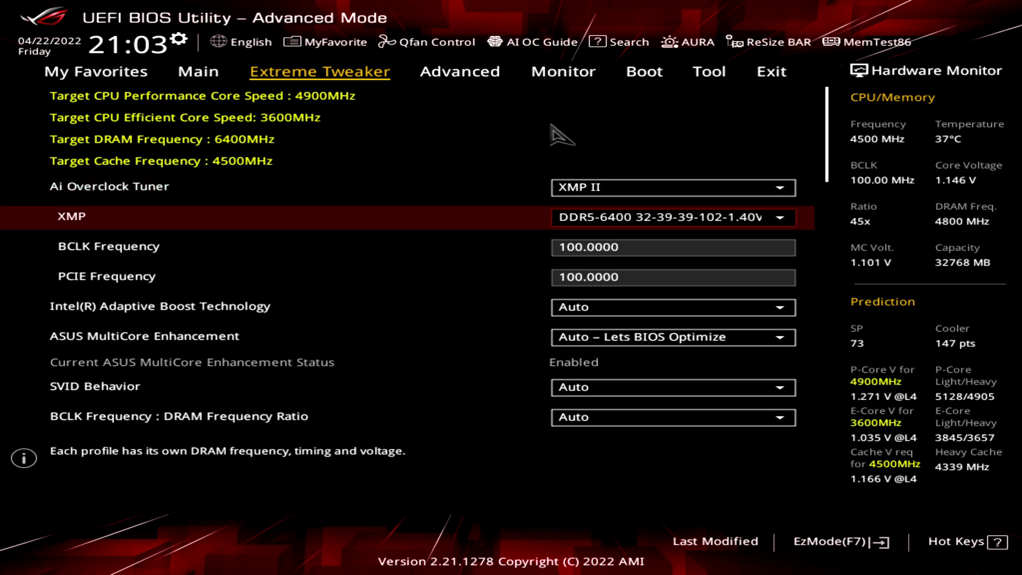
pyautogui.press('Down')
pyautogui.press('Down')
pyautogui.press('Down')
pyautogui.press('Down')
pyautogui.press('Down')
pyautogui.press('Down')
pyautogui.press('Down')
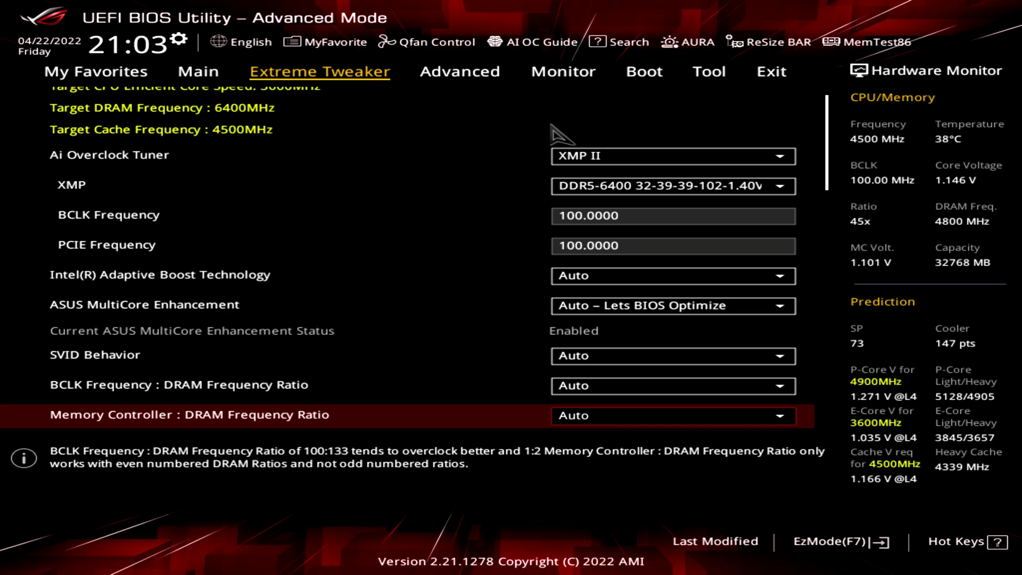
pyautogui.press('Up')
pyautogui.press('Up')
pyautogui.press('Up')
pyautogui.press('Up')
pyautogui.press('Up')
pyautogui.press('Up')
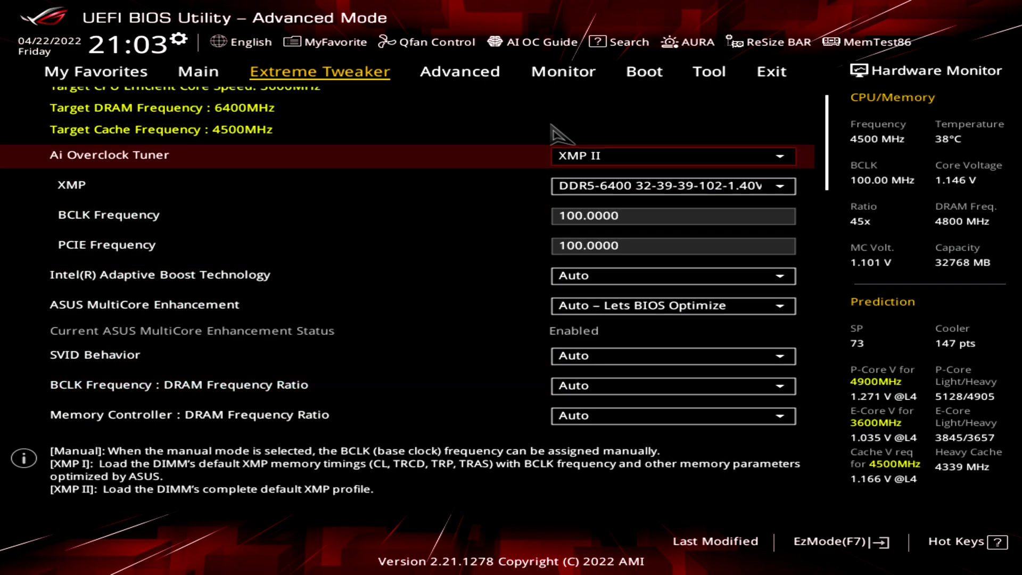
pyautogui.press('Down')
pyautogui.press('Down')
pyautogui.press('Down')
pyautogui.press('Down')
pyautogui.press('Down')
pyautogui.press('Down')
pyautogui.press('Down')
pyautogui.press('Down')
pyautogui.press('Down')
pyautogui.press('Down')
pyautogui.press('Down')
pyautogui.press('Down')
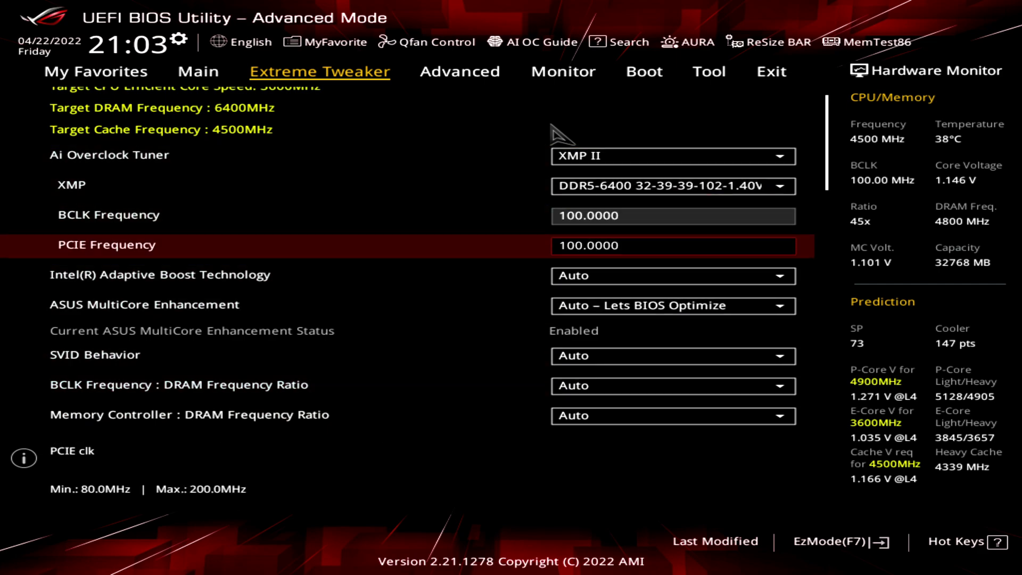
pyautogui.press('Down')
pyautogui.press('Down')
pyautogui.press('Down')
pyautogui.press('Down')
pyautogui.press('Down')
pyautogui.press('Down')
pyautogui.press('Down')
pyautogui.press('Down')
pyautogui.press('Down')
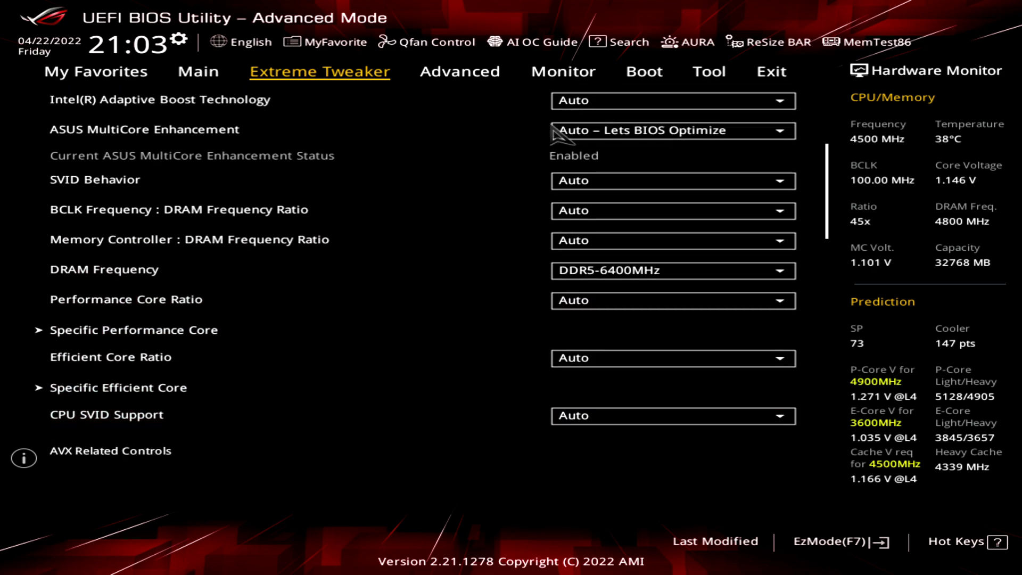
pyautogui.press('Down')
pyautogui.press('Down')
pyautogui.press('Down')
pyautogui.press('Down')
pyautogui.press('Down')
pyautogui.press('Down')
pyautogui.press('Down')
pyautogui.press('Down')
pyautogui.press('Down')
pyautogui.press('Down')
pyautogui.press('Down')
pyautogui.press('Down')
pyautogui.press('Down')
pyautogui.press('Down')
pyautogui.press('Down')
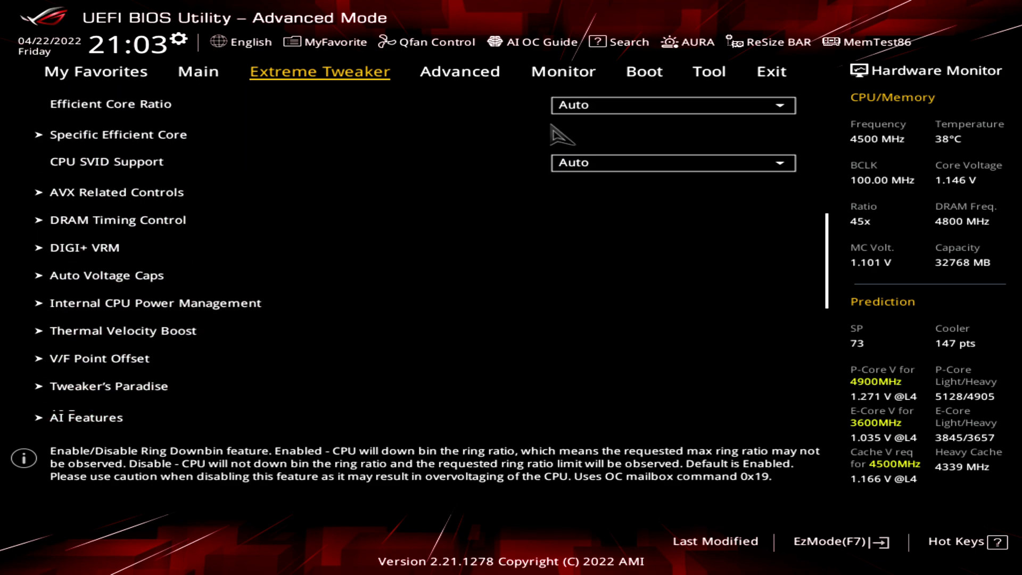
# Switch CPU System Agent Voltage to Manual Mode and enter a 0.95 V override
pyautogui.press('Down')
pyautogui.press('Down')
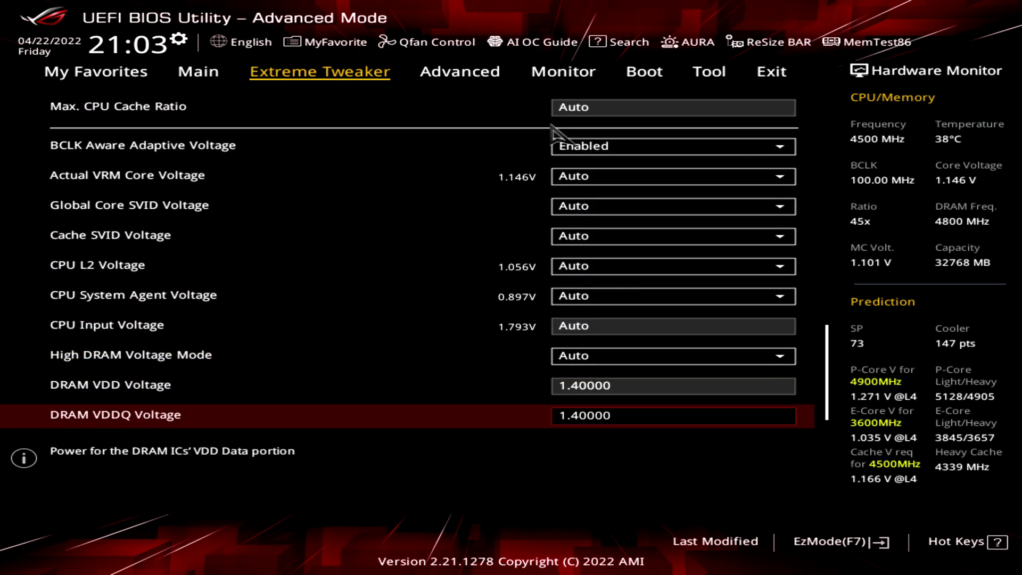
pyautogui.press('Down')
pyautogui.press('Up')
pyautogui.press('Up')
pyautogui.press('Up')
pyautogui.press('Up')
pyautogui.press('Up')
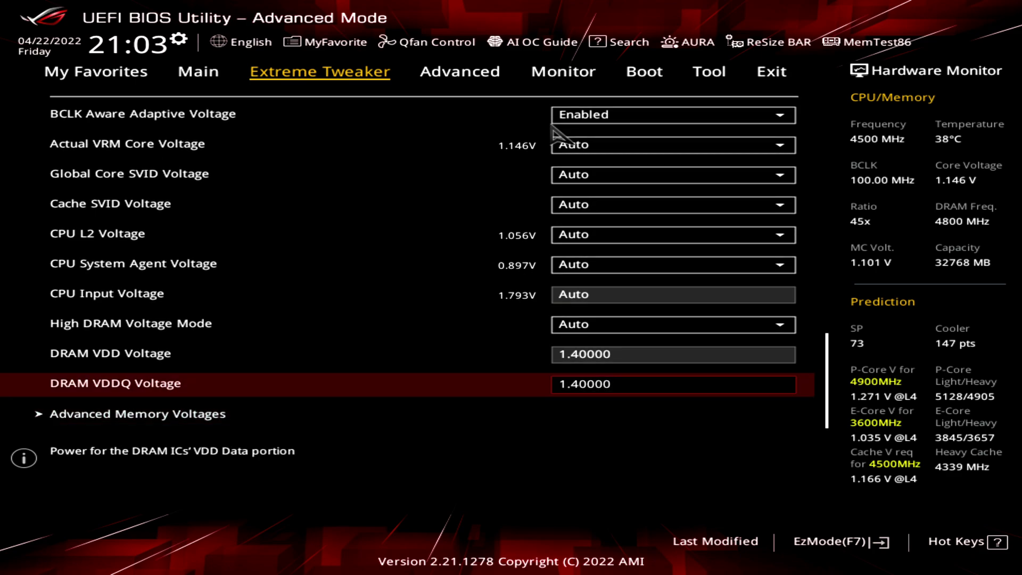
pyautogui.press('Up')
pyautogui.press('Down')
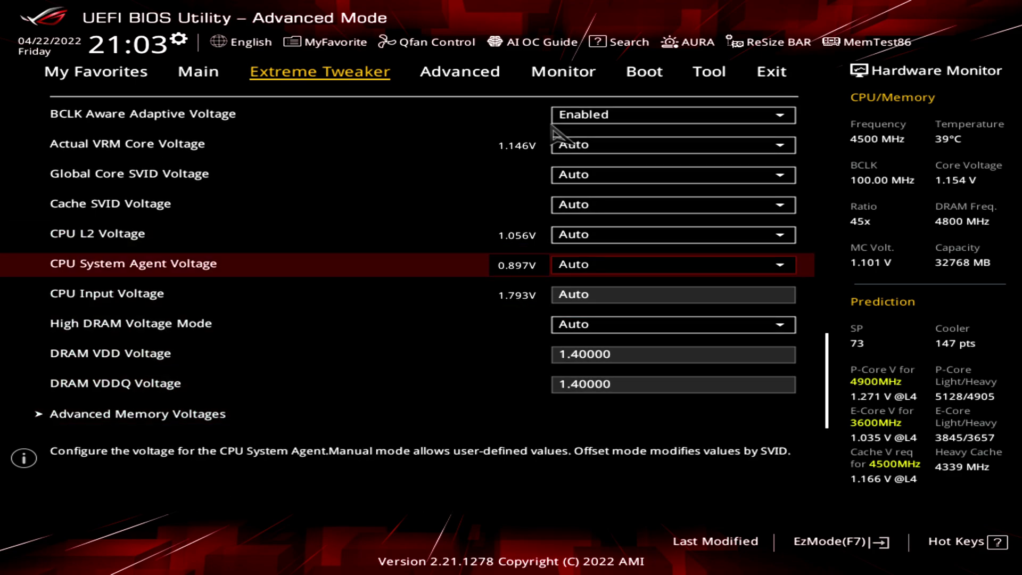
pyautogui.press('Return')
pyautogui.press('Down')
pyautogui.press('Return')
pyautogui.press('Down')
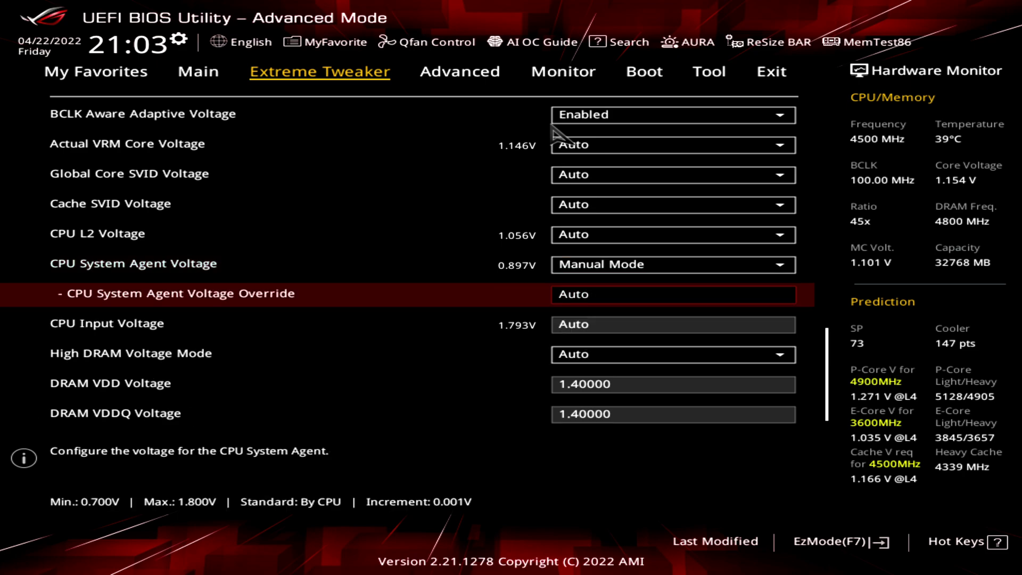
pyautogui.write('0.95')
pyautogui.press('Up')
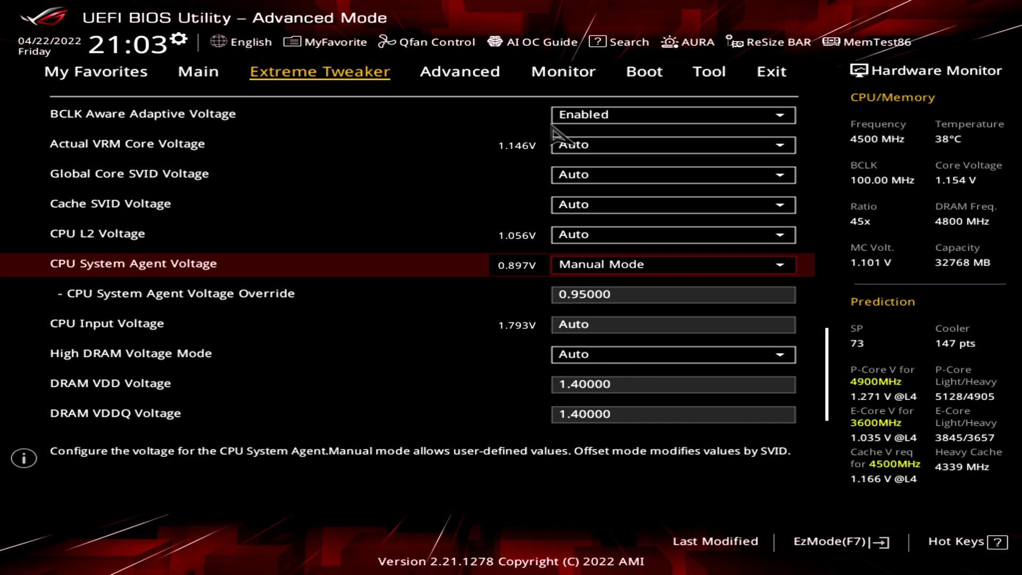
pyautogui.press('Down')
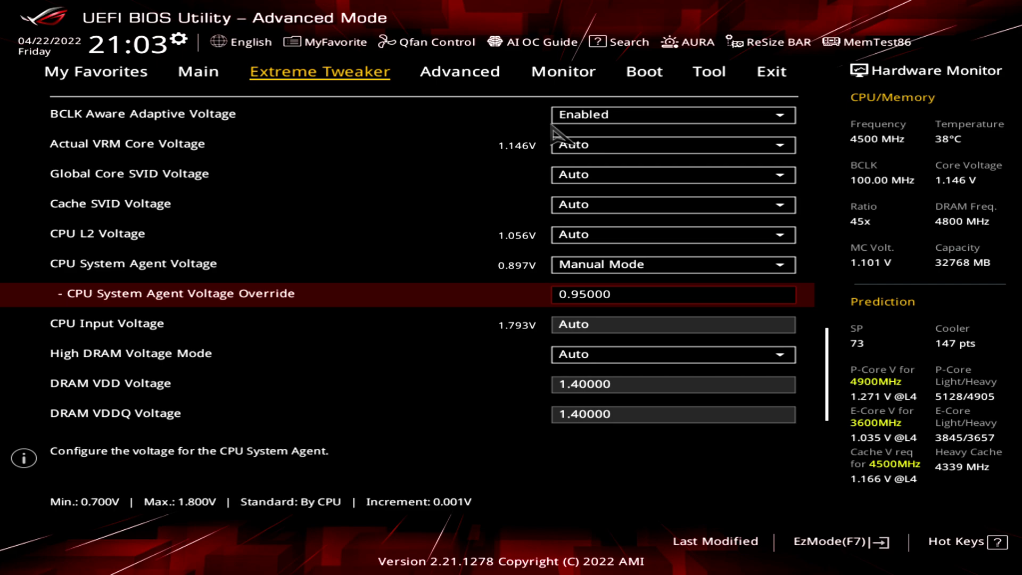
# Open Advanced Memory Voltages and set IVR Transmitter VDDQ Voltage to 1.4 V
pyautogui.press('Down')
pyautogui.press('Down')
pyautogui.press('Down')
pyautogui.press('Down')
pyautogui.press('Down')
pyautogui.press('Up')
pyautogui.press('Up')
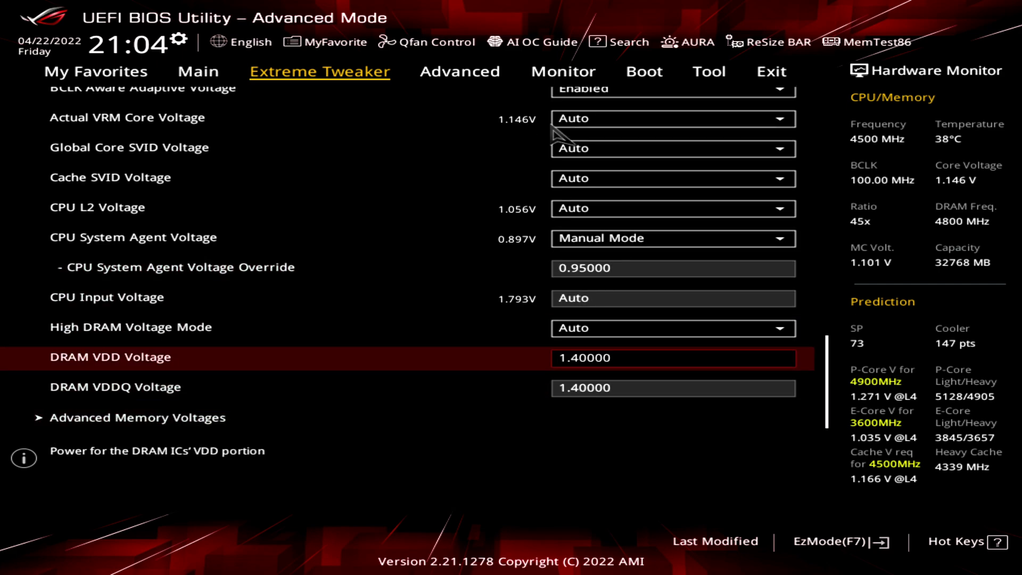
pyautogui.press('Down')
pyautogui.press('Up')
pyautogui.press('Down')
pyautogui.press('Return')
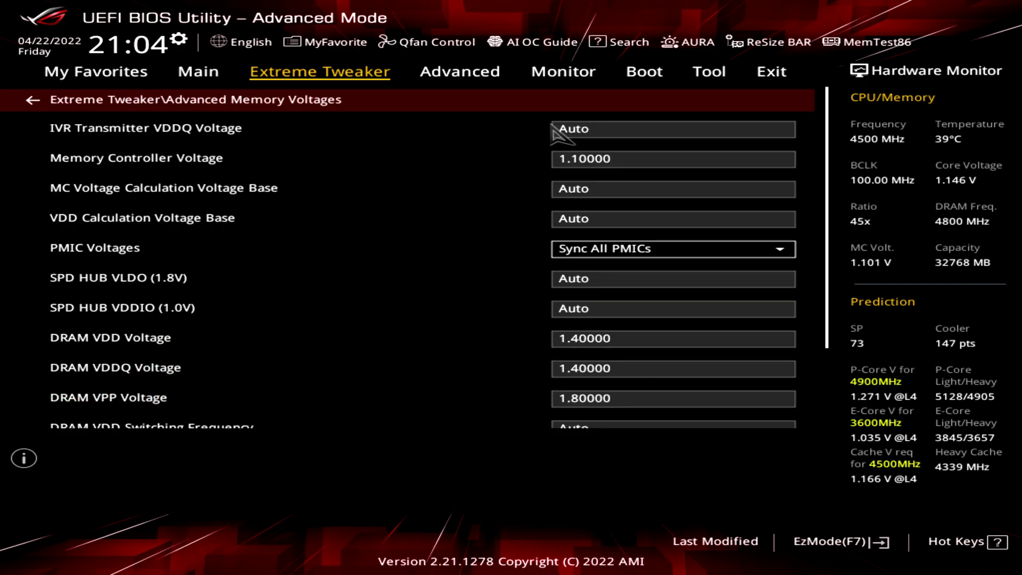
pyautogui.write('1.4')
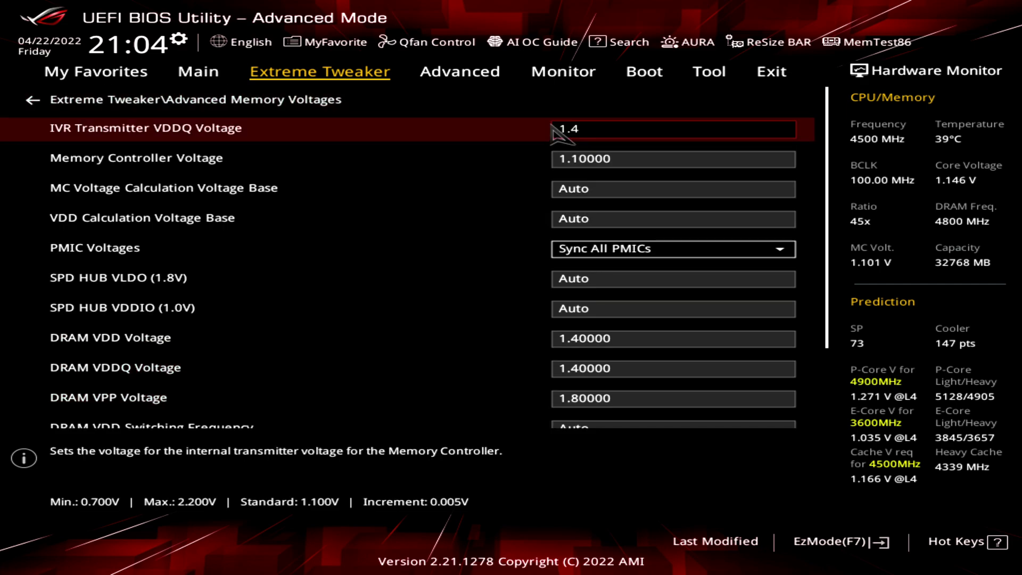
pyautogui.press('Down')
pyautogui.press('Up')
# Set Memory Controller Voltage to 1.3 V, correcting an earlier 1.25 entry
pyautogui.press('Down')
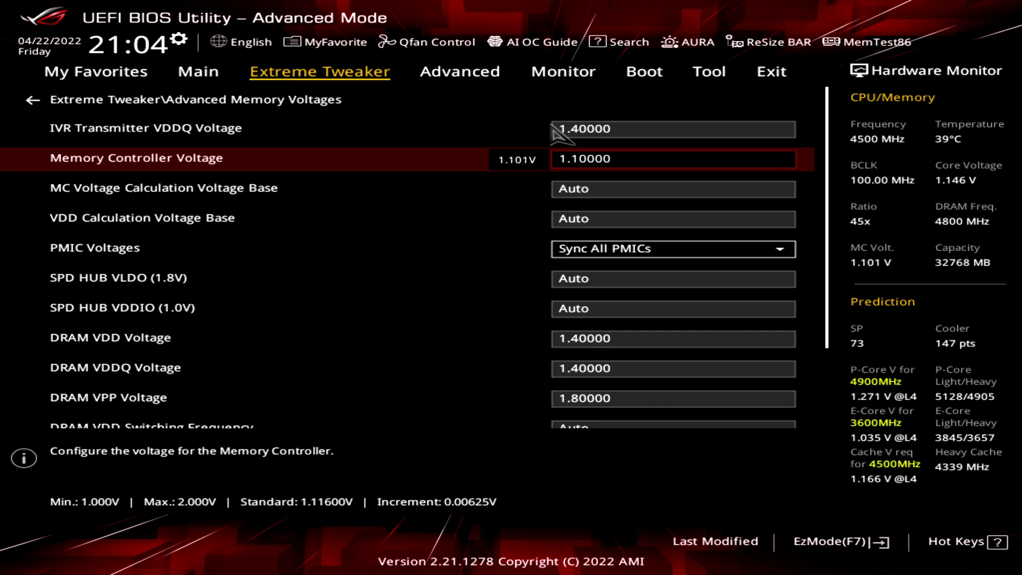
pyautogui.write('1.')
pyautogui.write('25')
pyautogui.press('Return')
pyautogui.write('1.63')
pyautogui.press('BackSpace')
pyautogui.press('BackSpace')
pyautogui.write('3')
pyautogui.press('Return')
pyautogui.press('Down')
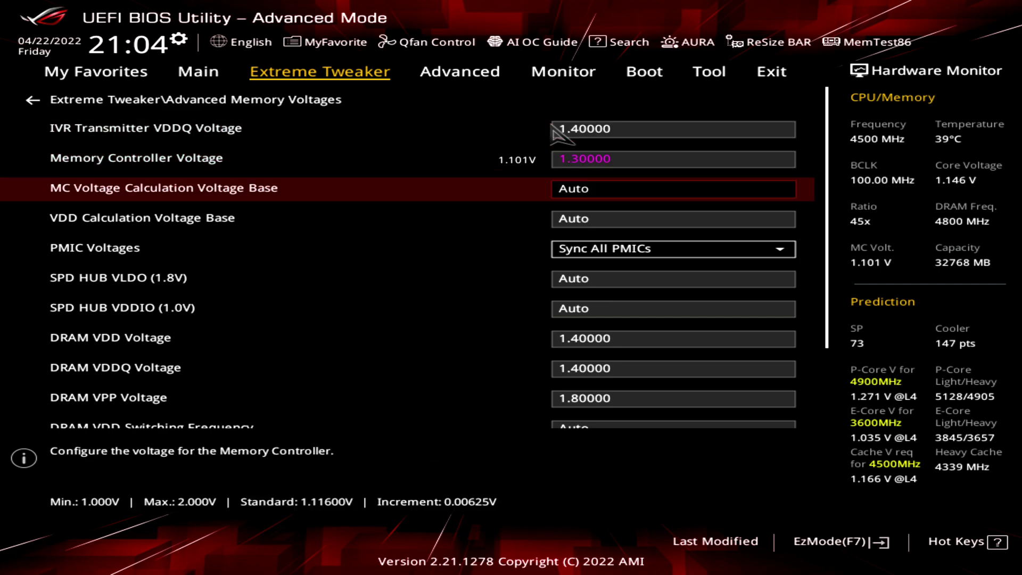
pyautogui.press('Up')
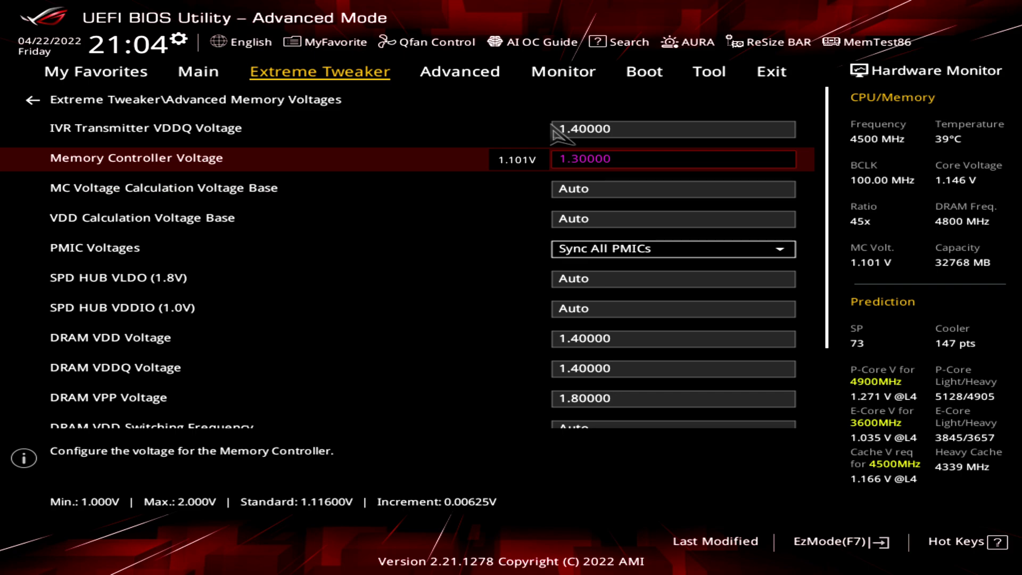
pyautogui.press('Up')
pyautogui.press('Up')
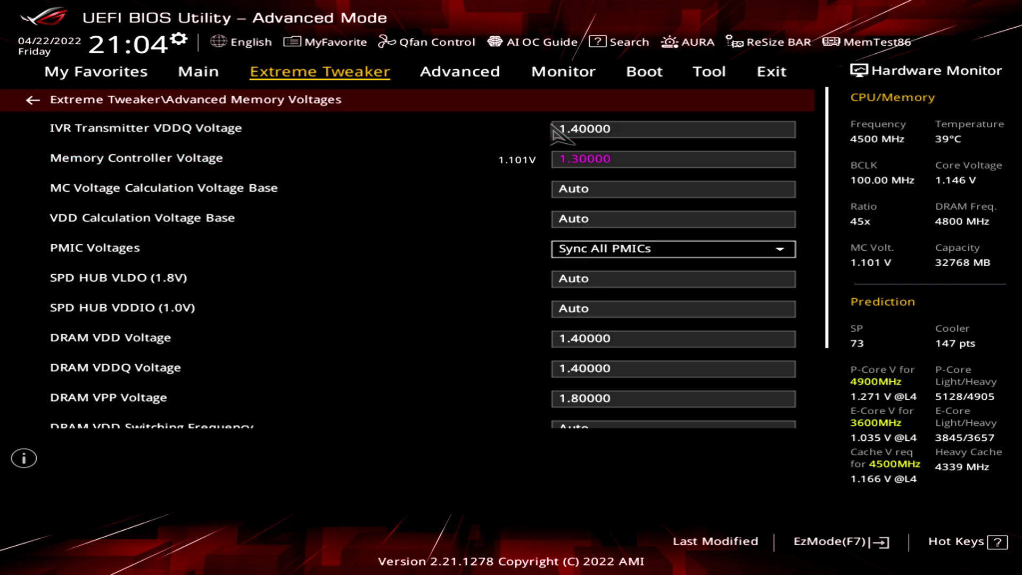
# Glance at the Main page, then return to Extreme Tweaker and move up to BCLK Frequency
pyautogui.press('Return')
pyautogui.press('Up')
pyautogui.press('Up')
pyautogui.press('Up')
pyautogui.press('Up')
pyautogui.press('Up')
pyautogui.press('Up')
pyautogui.press('Up')
pyautogui.press('Up')
pyautogui.press('Up')
pyautogui.press('Up')
pyautogui.press('Up')
pyautogui.press('Up')
pyautogui.press('Up')
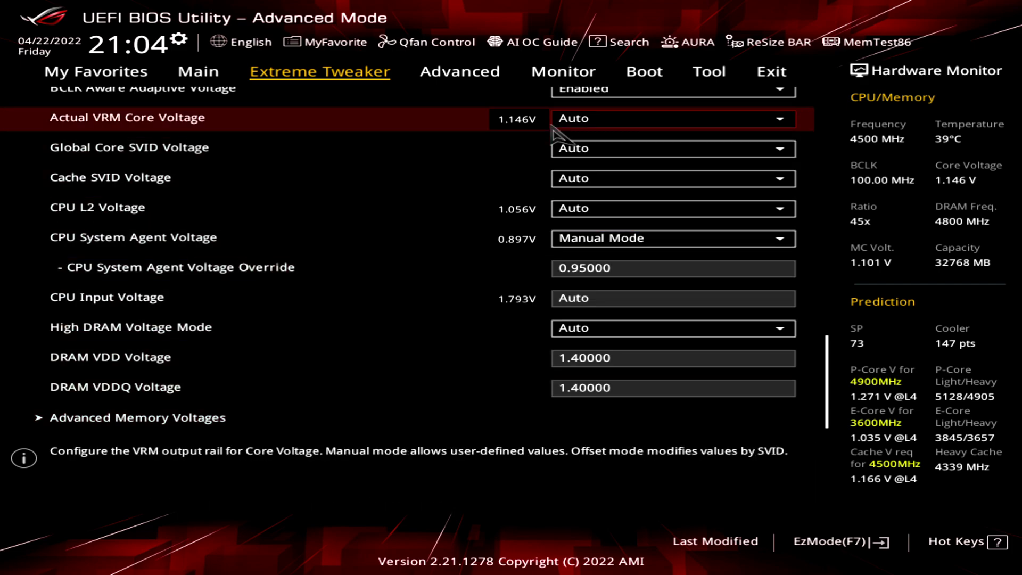
pyautogui.press('Up')
pyautogui.press('Up')
pyautogui.press('Up')
pyautogui.press('Up')
pyautogui.press('Up')
pyautogui.press('Up')
pyautogui.press('Up')
pyautogui.press('Up')
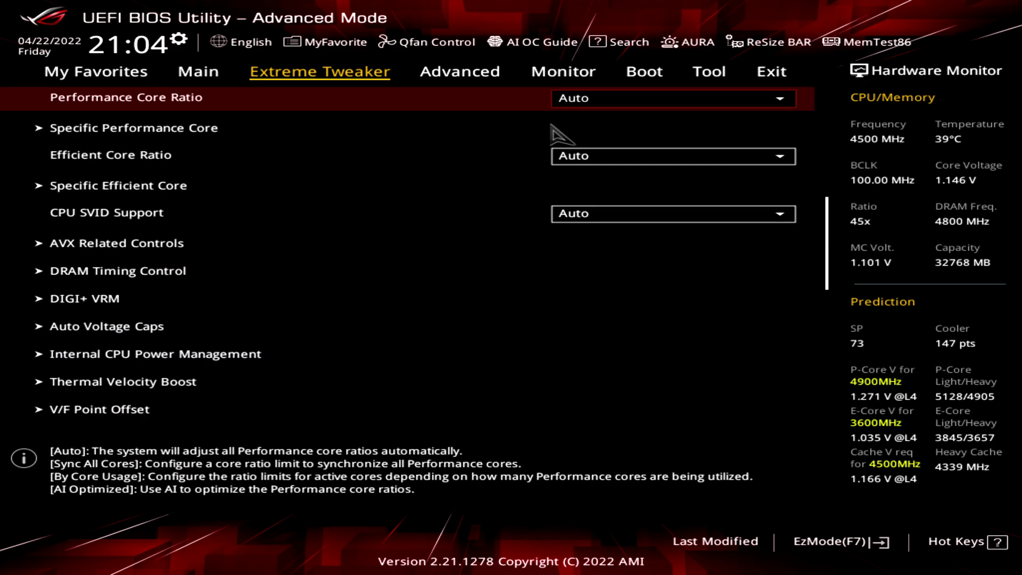
pyautogui.press('Left')
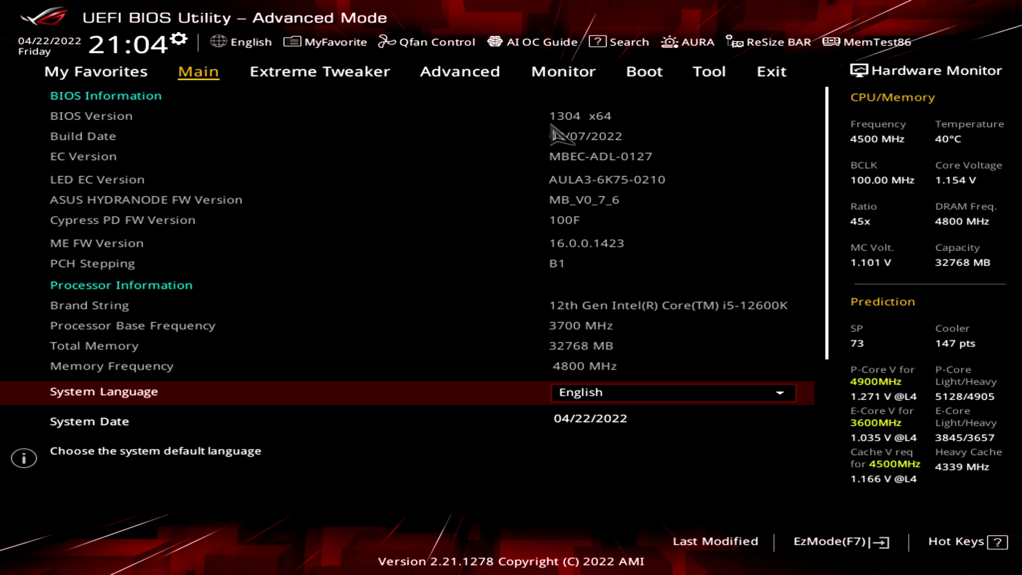
pyautogui.press('Right')
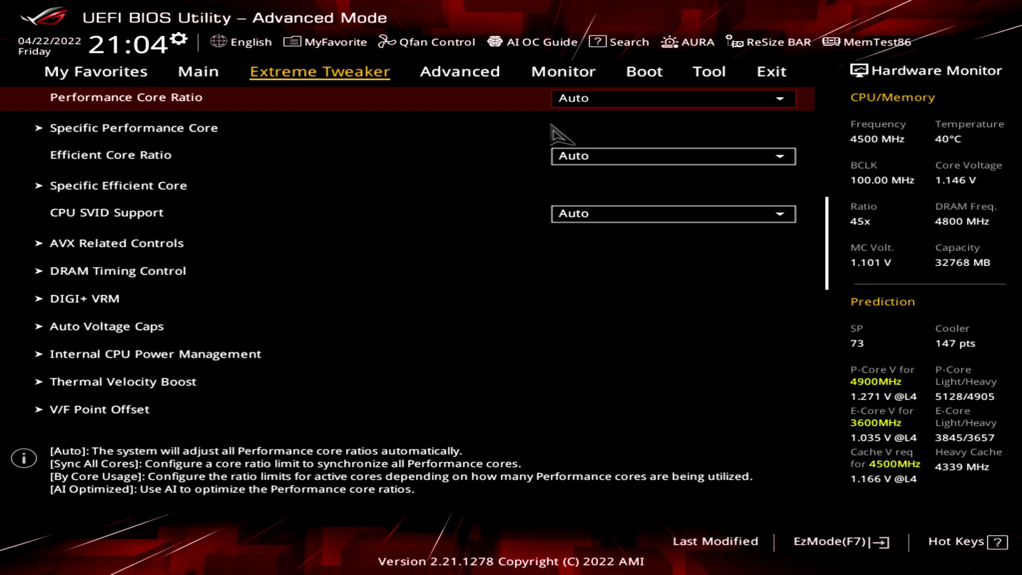
pyautogui.press('Up')
pyautogui.press('Up')
pyautogui.press('Up')
pyautogui.press('Up')
pyautogui.press('Up')
pyautogui.press('Up')
pyautogui.press('Up')
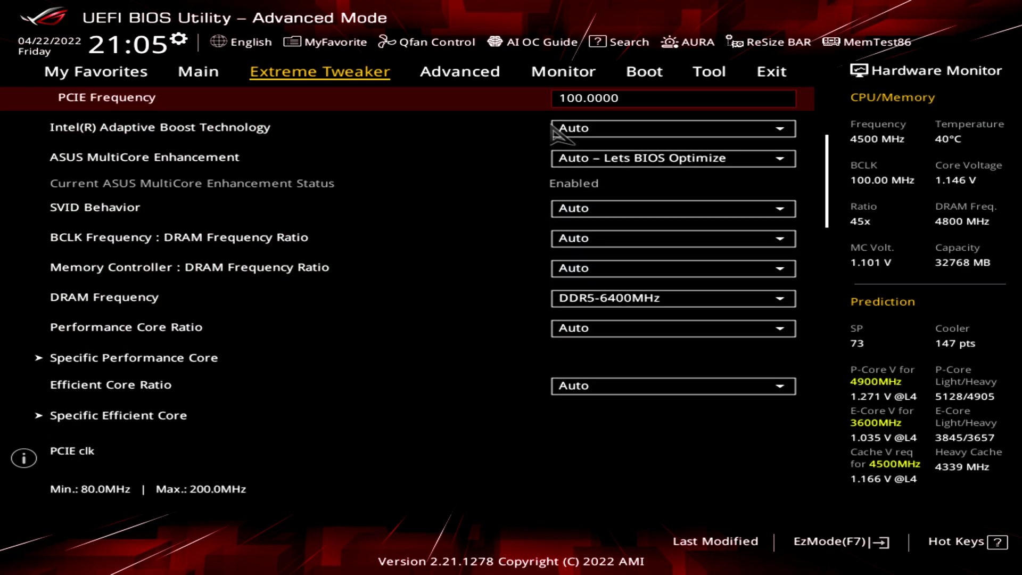
pyautogui.press('Up')
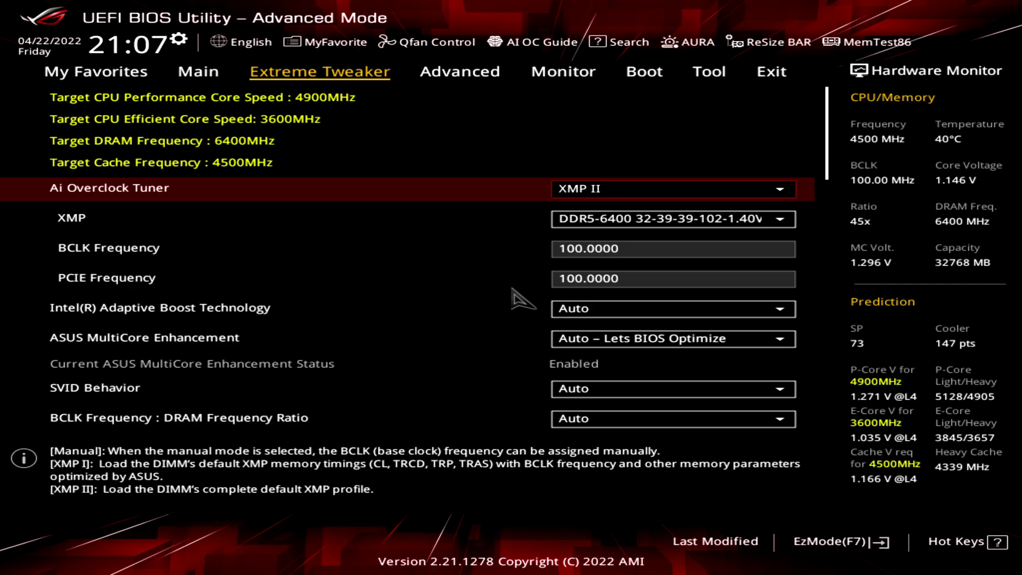
# Browse the Extreme Tweaker list and open DRAM Timing Control, showing timings 32-39-39-102
pyautogui.press('Down')
pyautogui.press('Down')
pyautogui.press('Down')
pyautogui.press('Down')
pyautogui.press('Down')
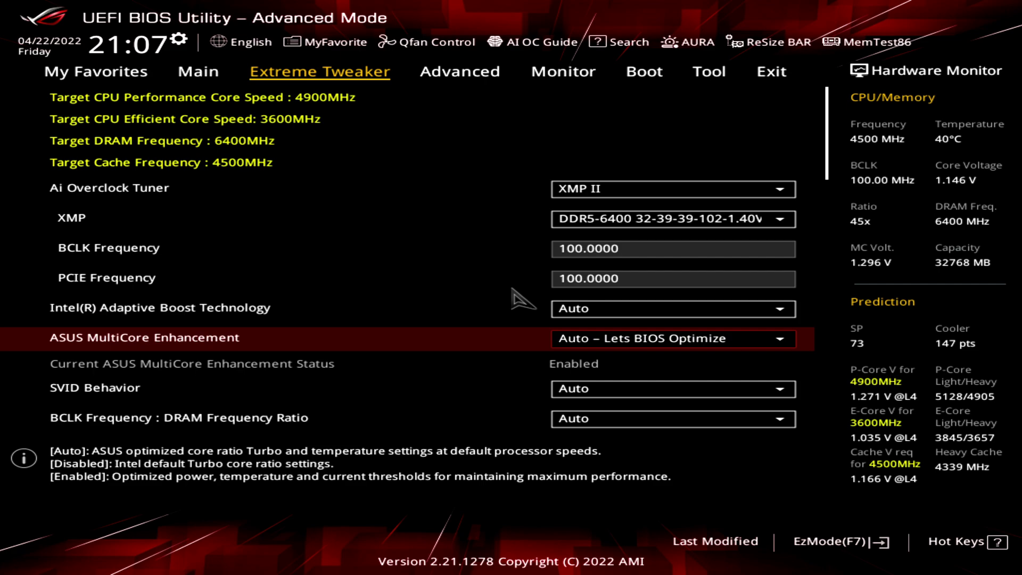
pyautogui.press('Down')
pyautogui.press('Down')
pyautogui.press('Down')
pyautogui.press('Down')
pyautogui.press('Down')
pyautogui.press('Down')
pyautogui.press('Down')
pyautogui.press('Down')
pyautogui.press('Down')
pyautogui.press('Down')
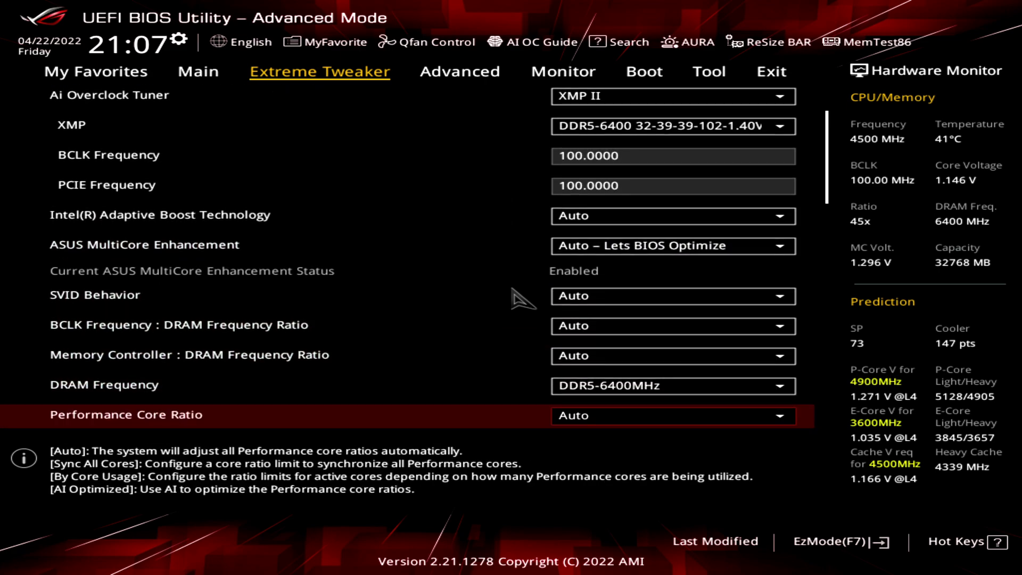
pyautogui.press('Down')
pyautogui.press('Down')
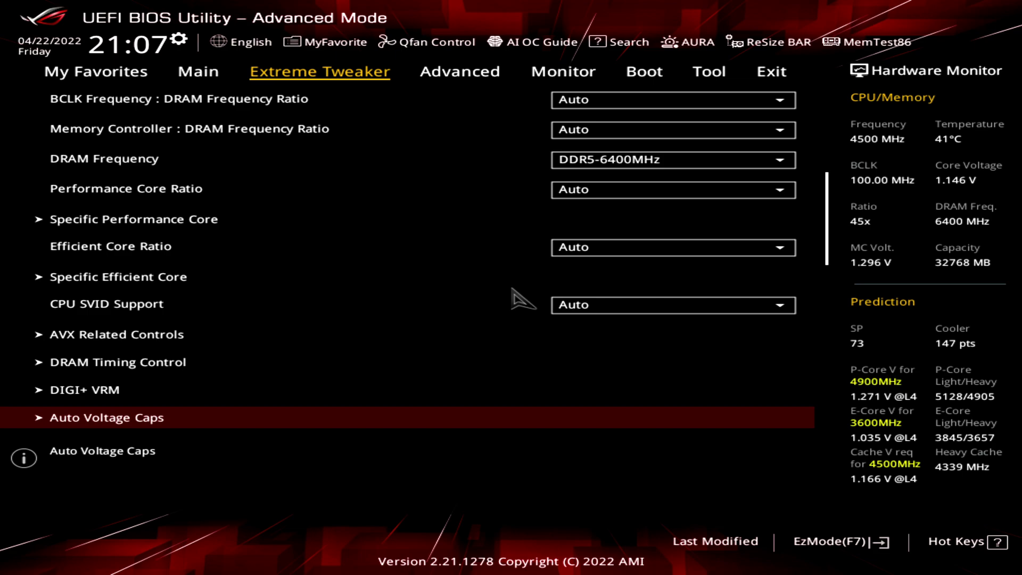
pyautogui.press('Up')
pyautogui.press('Up')
pyautogui.press('Up')
pyautogui.press('Up')
pyautogui.press('Up')
pyautogui.press('Up')
pyautogui.press('Up')
pyautogui.press('Up')
pyautogui.press('Up')
pyautogui.press('Up')
pyautogui.press('Up')
pyautogui.press('Up')
pyautogui.press('Up')
pyautogui.press('Up')
pyautogui.press('Up')
pyautogui.press('Up')
pyautogui.press('Up')
pyautogui.press('Up')
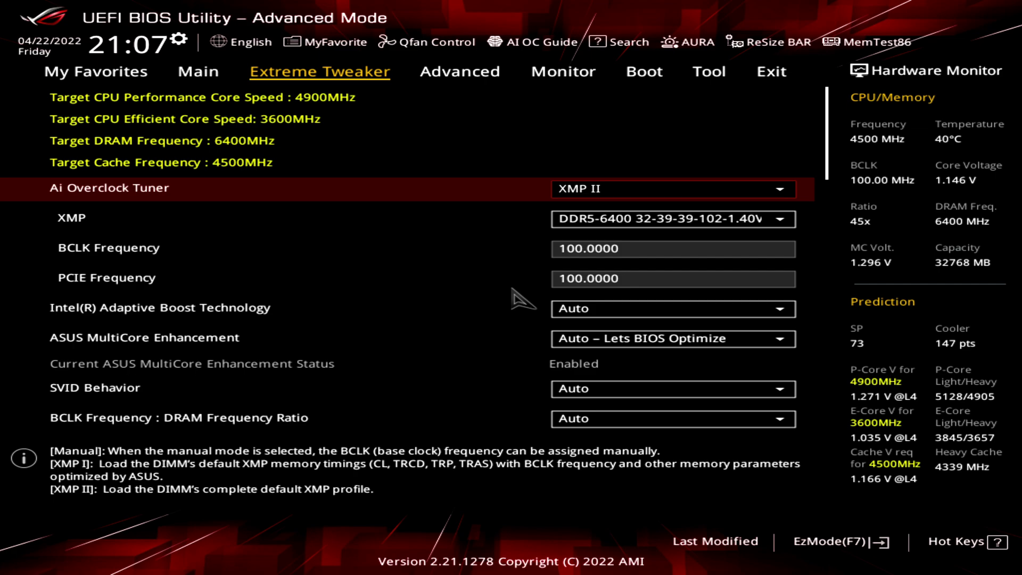
pyautogui.press('Down')
pyautogui.press('Down')
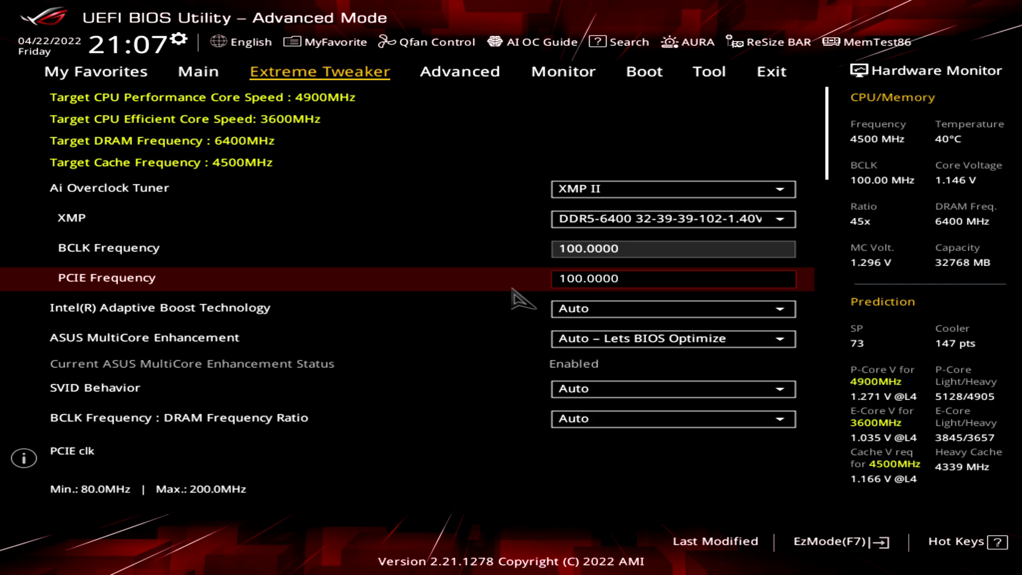
pyautogui.press('Up')
pyautogui.press('Up')
pyautogui.press('Up')
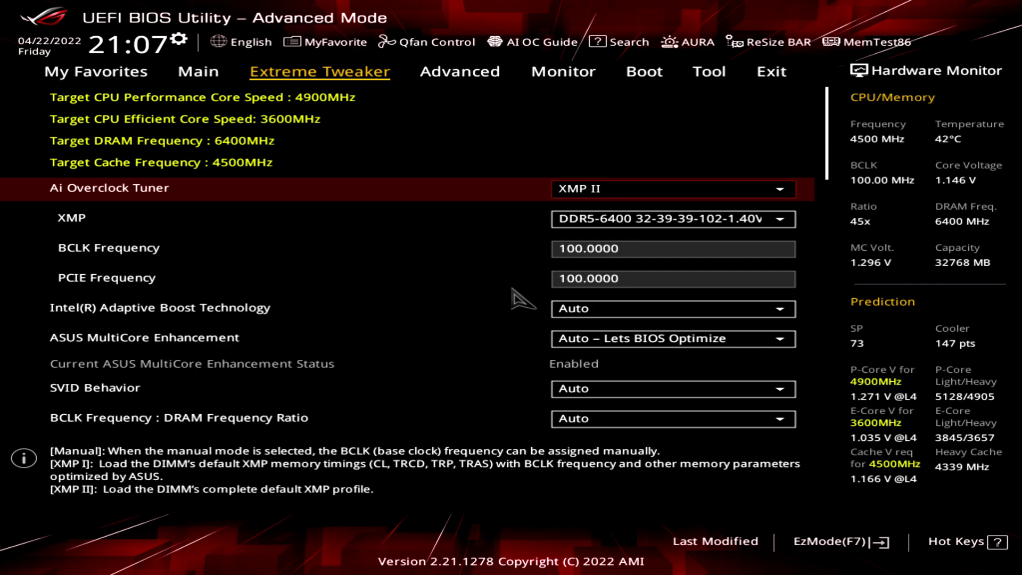
pyautogui.press('Down')
pyautogui.press('Down')
pyautogui.press('Down')
pyautogui.press('Down')
pyautogui.press('Down')
pyautogui.press('Down')
pyautogui.press('Down')
pyautogui.press('Down')
pyautogui.press('Down')
pyautogui.press('Down')
pyautogui.press('Down')
pyautogui.press('Down')
pyautogui.press('Down')
pyautogui.press('Down')
pyautogui.press('Down')
pyautogui.press('Down')
pyautogui.press('Down')
pyautogui.press('Down')
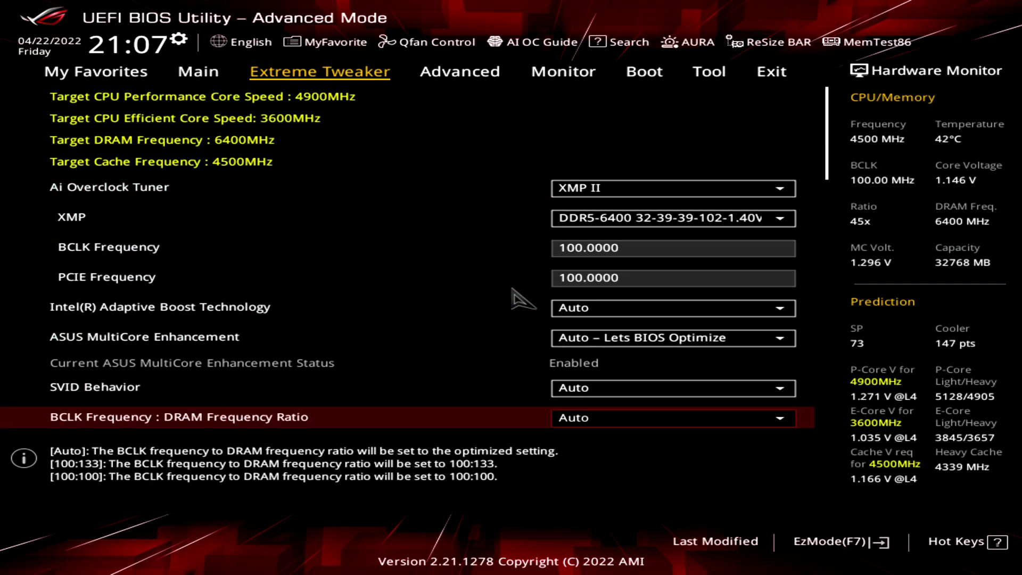
pyautogui.press('Up')
pyautogui.press('Up')
pyautogui.press('Up')
pyautogui.press('Up')
pyautogui.press('Up')
pyautogui.press('Up')
pyautogui.press('Up')
pyautogui.press('Up')
pyautogui.press('Up')
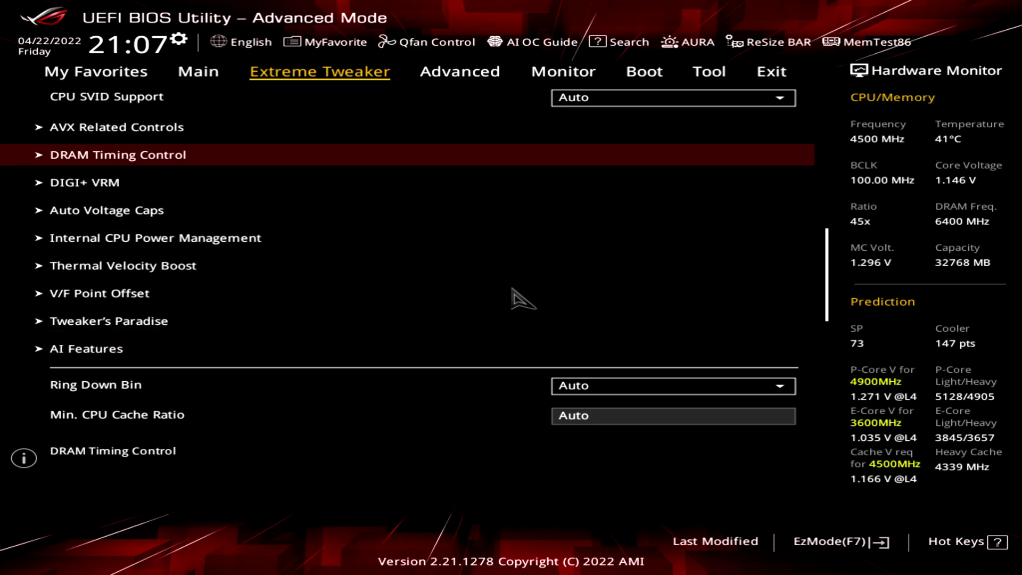
pyautogui.press('Return')
# Enter 368 for DRAM REF Cycle Time, then exit back to the Extreme Tweaker list
pyautogui.press('Down')
pyautogui.press('Down')
pyautogui.press('Down')
pyautogui.press('Down')
pyautogui.press('Down')
pyautogui.press('Down')
pyautogui.press('Down')
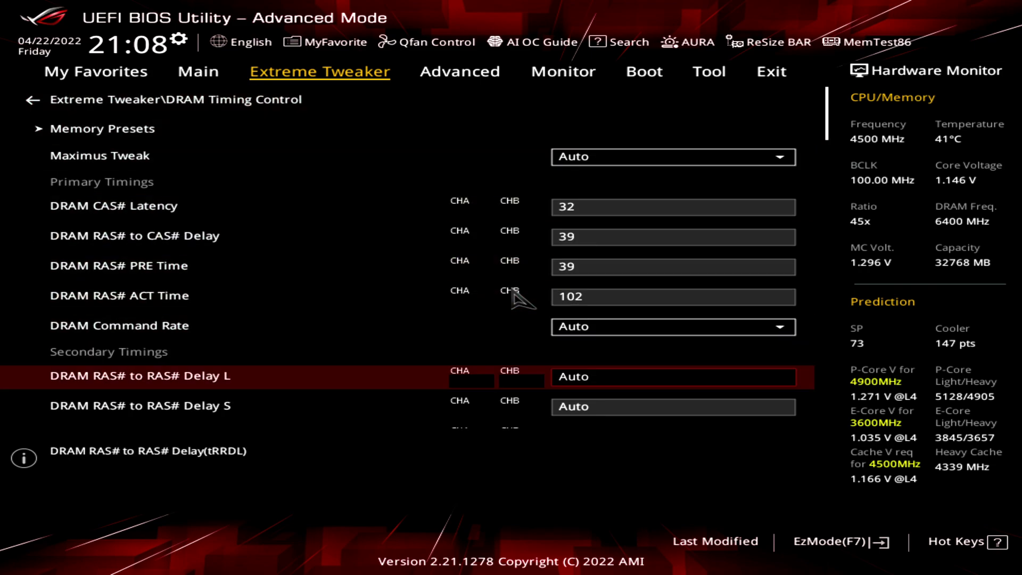
pyautogui.press('Down')
pyautogui.press('Down')
pyautogui.press('Up')
pyautogui.press('Up')
pyautogui.press('Up')
pyautogui.press('Up')
pyautogui.press('Up')
pyautogui.press('Up')
pyautogui.press('Up')
pyautogui.press('Up')
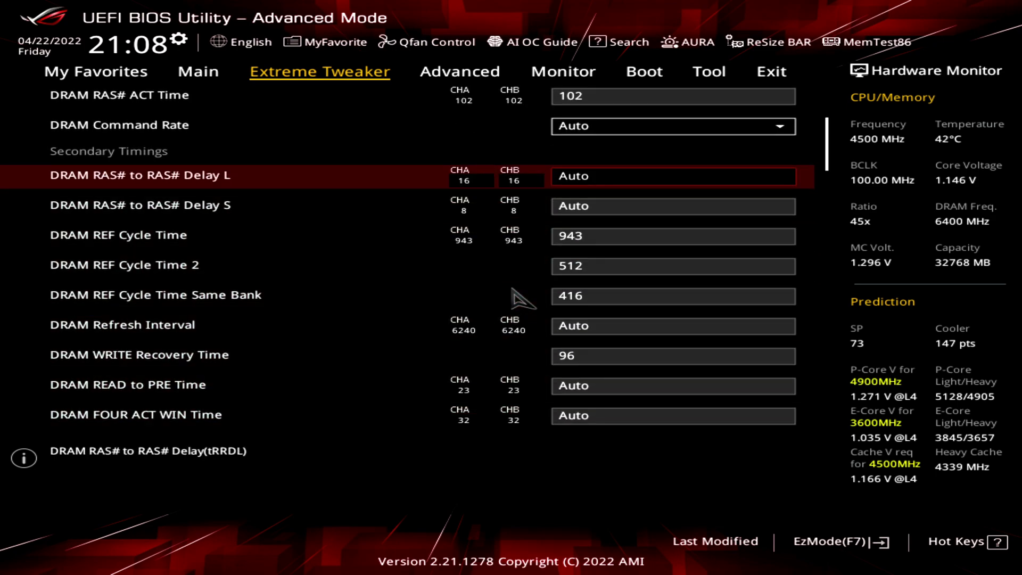
pyautogui.press('Down')
pyautogui.press('Down')
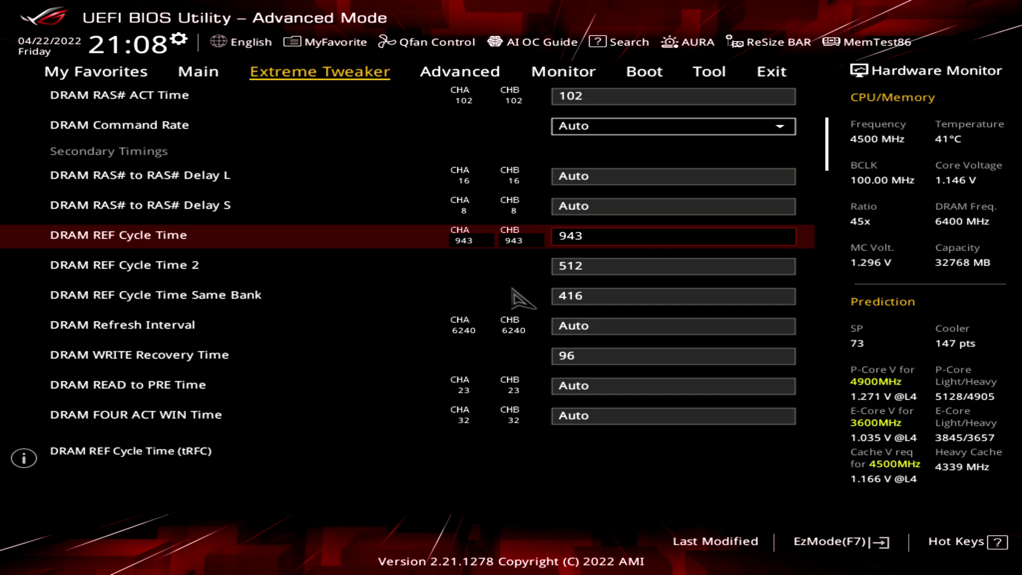
pyautogui.write('368')
pyautogui.press('Escape')
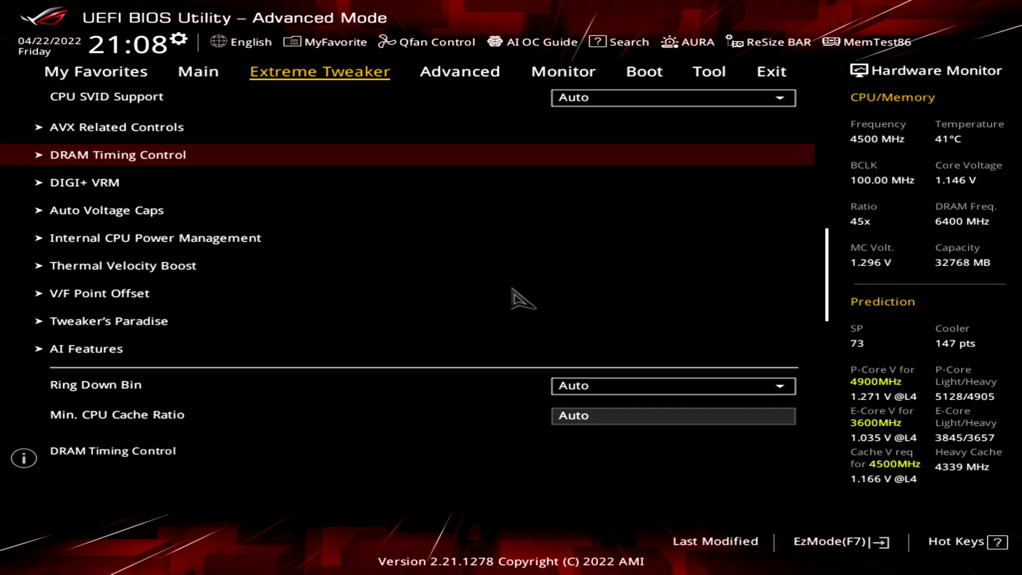
# Move from Ai Overclock Tuner down past Tweaker's Paradise and open Thermal Velocity Boost
pyautogui.press('Up')
pyautogui.press('Up')
pyautogui.press('Up')
pyautogui.press('Up')
pyautogui.press('Up')
pyautogui.press('Up')
pyautogui.press('Up')
pyautogui.press('Up')
pyautogui.press('Up')
pyautogui.press('Up')
pyautogui.press('Up')
pyautogui.press('Up')
pyautogui.press('Up')
pyautogui.press('Up')
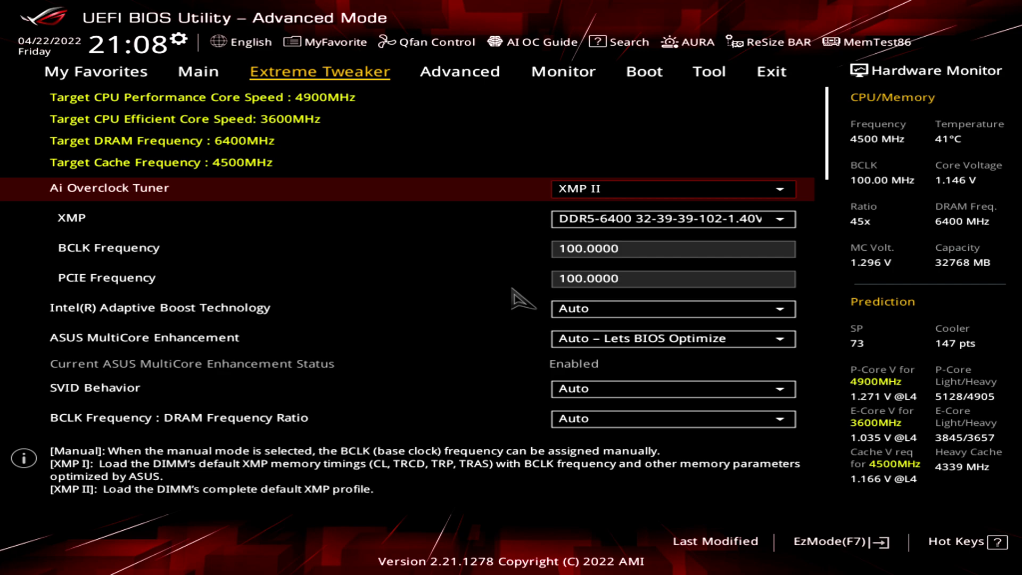
pyautogui.press('Down')
pyautogui.press('Down')
pyautogui.press('Down')
pyautogui.press('Down')
pyautogui.press('Down')
pyautogui.press('Down')
pyautogui.press('Down')
pyautogui.press('Down')
pyautogui.press('Down')
pyautogui.press('Down')
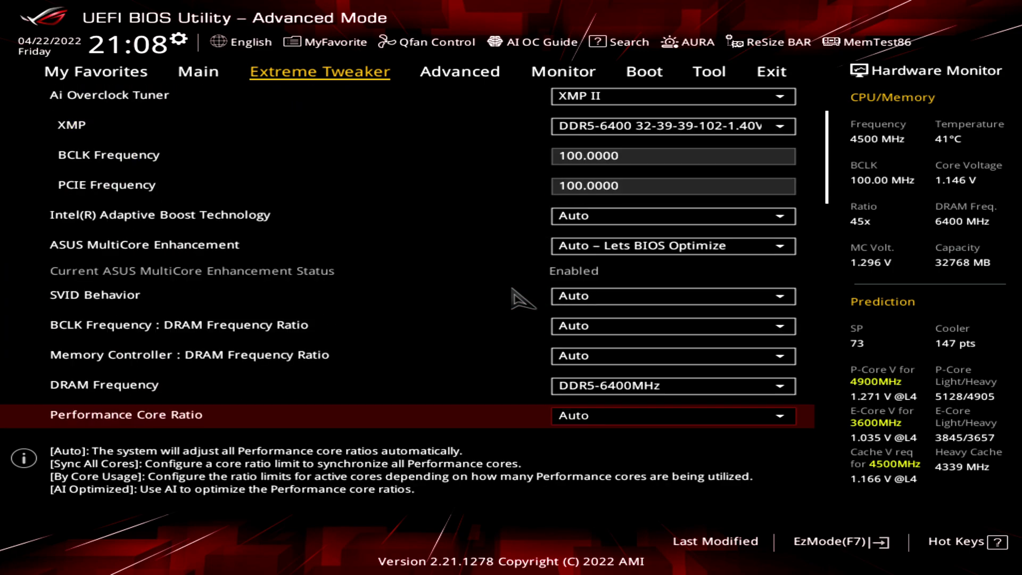
pyautogui.press('Down')
pyautogui.press('Down')
pyautogui.press('Down')
pyautogui.press('Down')
pyautogui.press('Down')
pyautogui.press('Down')
pyautogui.press('Down')
pyautogui.press('Down')
pyautogui.press('Down')
pyautogui.press('Down')
pyautogui.press('Down')
pyautogui.press('Down')
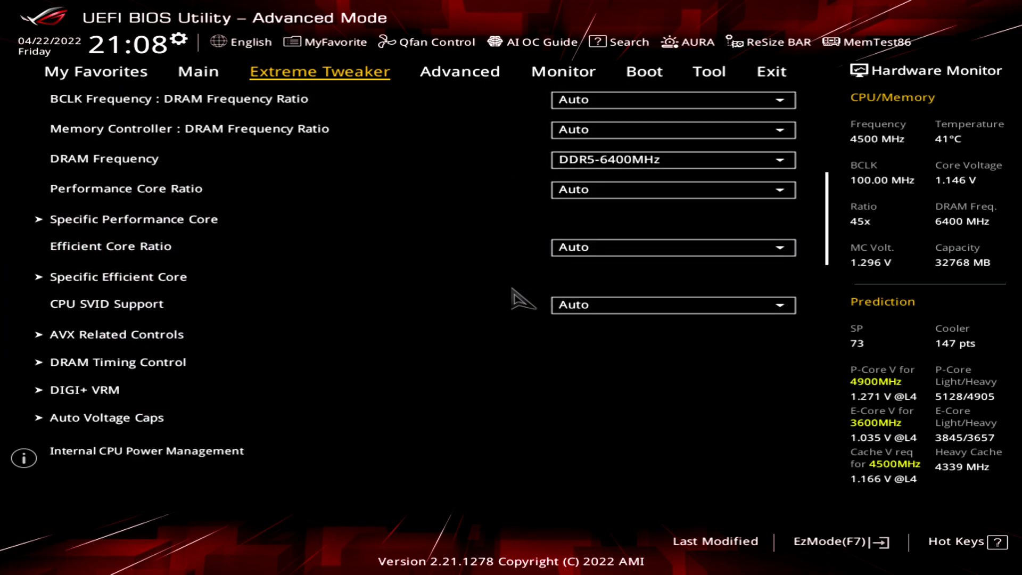
pyautogui.press('Down')
pyautogui.press('Down')
pyautogui.press('Up')
pyautogui.press('Up')
pyautogui.press('Up')
pyautogui.press('Up')
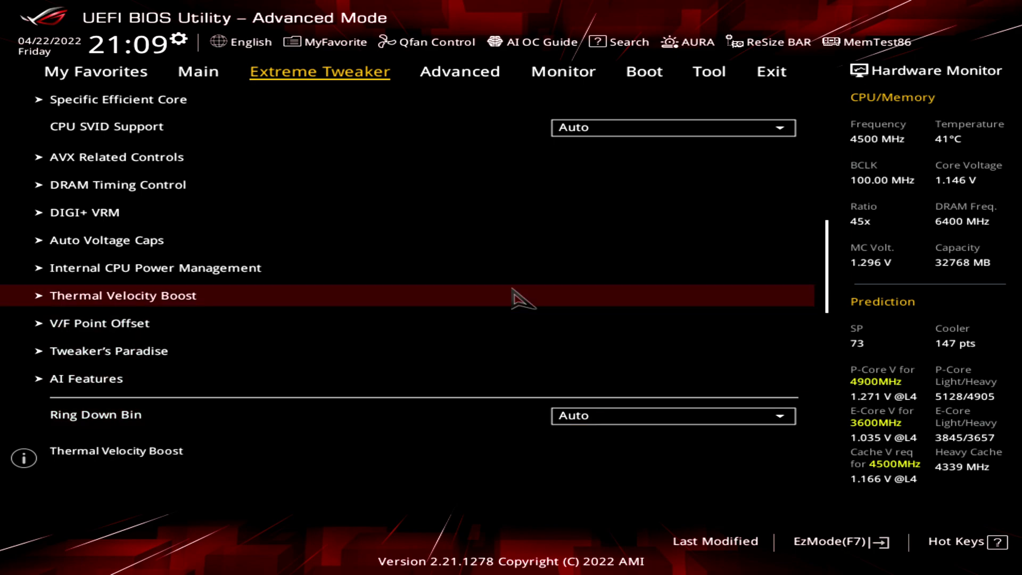
pyautogui.press('Return')
# Enable TVB Voltage Optimizations and Enhanced TVB, and try +1Boost Profile for Overclocking TVB
pyautogui.press('Down')
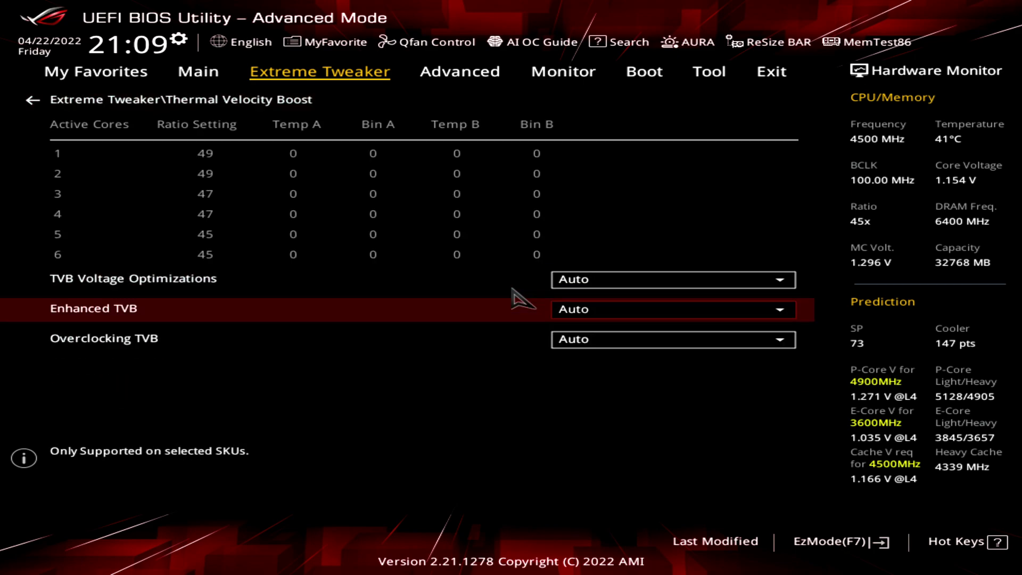
pyautogui.press('Up')
pyautogui.press('Return')
pyautogui.press('Down')
pyautogui.press('Down')
pyautogui.press('Return')
pyautogui.press('Down')
pyautogui.press('Return')
pyautogui.press('Down')
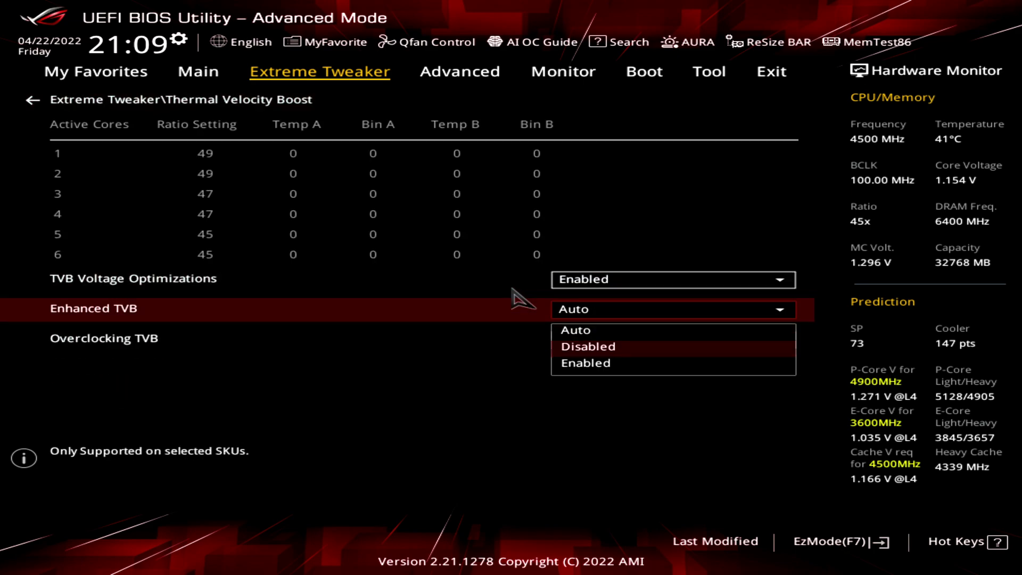
pyautogui.press('Down')
pyautogui.press('Return')
pyautogui.press('Down')
pyautogui.press('Return')
pyautogui.press('Down')
pyautogui.press('Down')
pyautogui.press('Down')
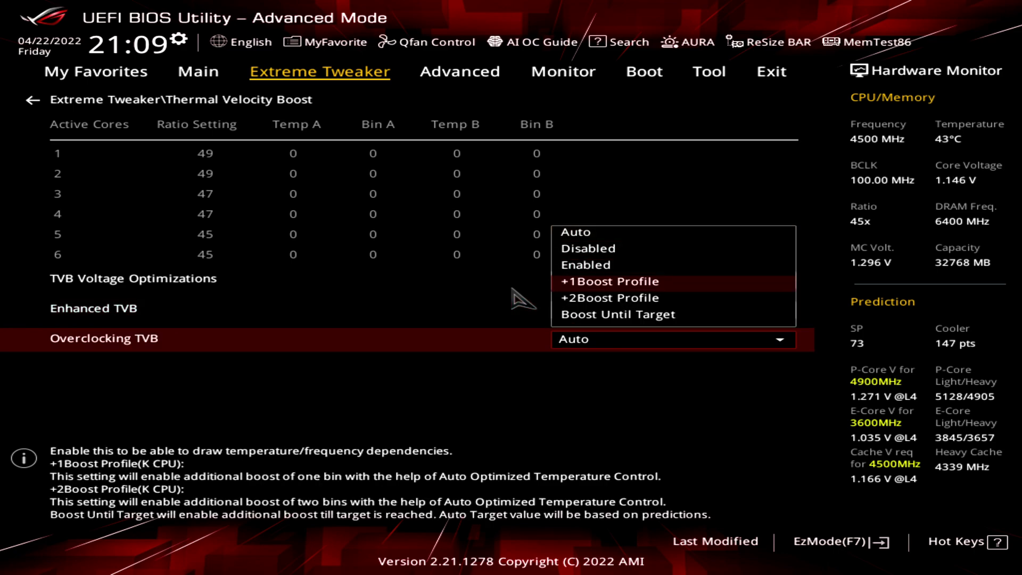
pyautogui.press('Down')
pyautogui.press('Return')
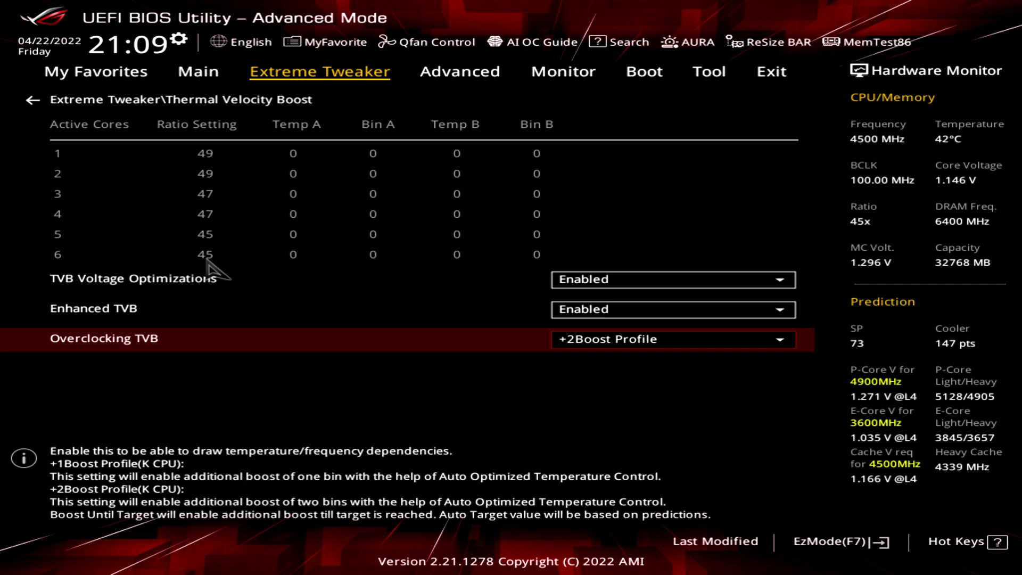
# Revert Overclocking TVB, Enhanced TVB and TVB Voltage Optimizations to Auto, then leave Thermal Velocity Boost
pyautogui.press('Return')
pyautogui.press('Up')
pyautogui.press('Up')
pyautogui.press('Up')
pyautogui.press('Up')
pyautogui.press('Return')
pyautogui.press('Up')
pyautogui.press('Return')
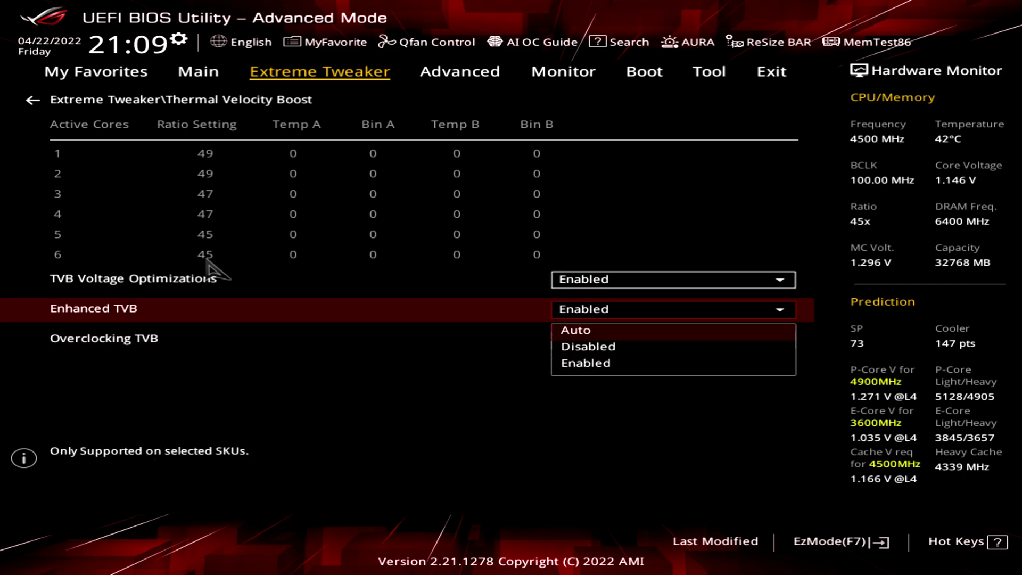
pyautogui.press('Return')
pyautogui.press('Up')
pyautogui.press('Return')
pyautogui.press('Up')
pyautogui.press('Up')
pyautogui.press('Return')
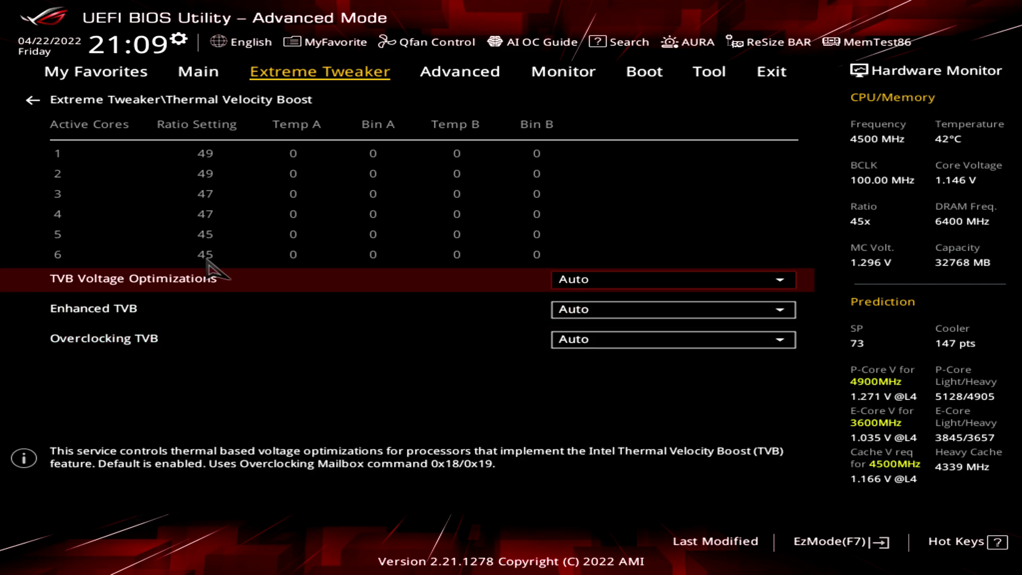
pyautogui.press('Up')
pyautogui.press('Return')
pyautogui.press('Down')
pyautogui.press('Down')
pyautogui.press('Up')
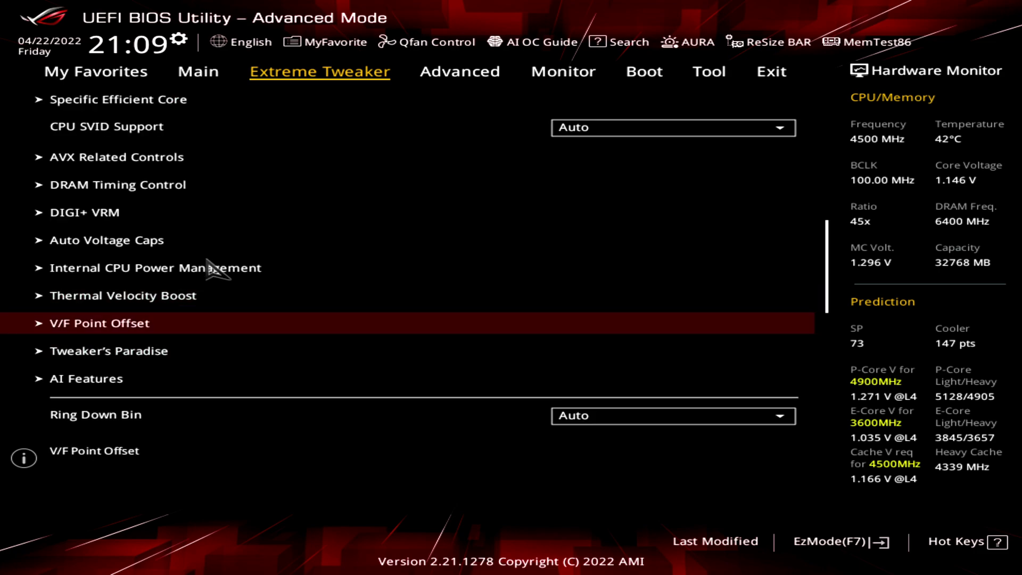
# Open V/F Point Offset and review points 1–11 (800–4900 MHz), keeping every offset on Auto
pyautogui.press('Return')
pyautogui.press('Down')
pyautogui.press('Down')
pyautogui.press('Down')
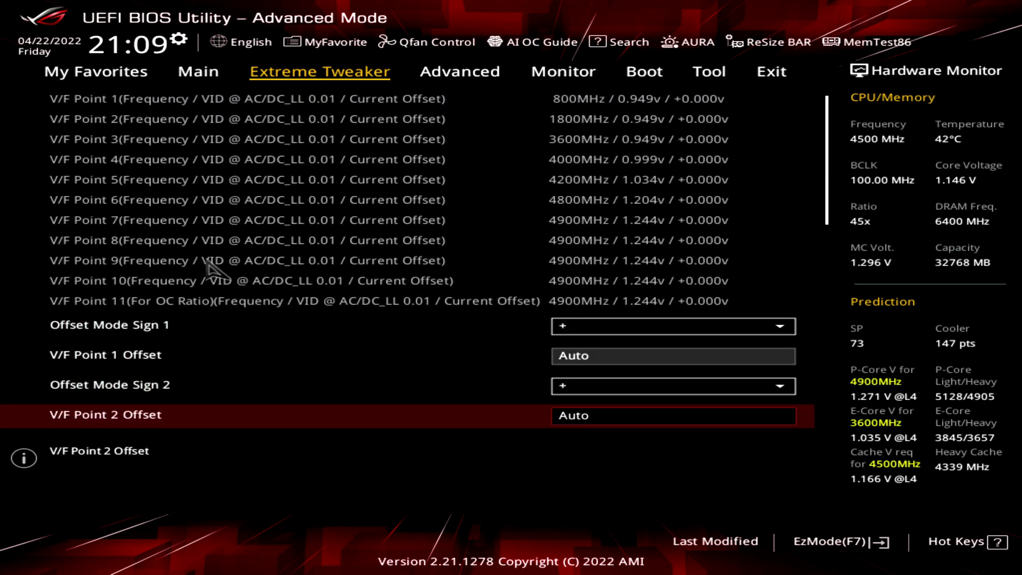
pyautogui.press('Up')
pyautogui.press('Up')
pyautogui.press('Down')
pyautogui.press('Down')
pyautogui.press('Down')
pyautogui.press('Down')
pyautogui.press('Down')
pyautogui.press('Down')
pyautogui.press('Down')
pyautogui.press('Down')
pyautogui.press('Down')
pyautogui.press('Down')
pyautogui.press('Down')
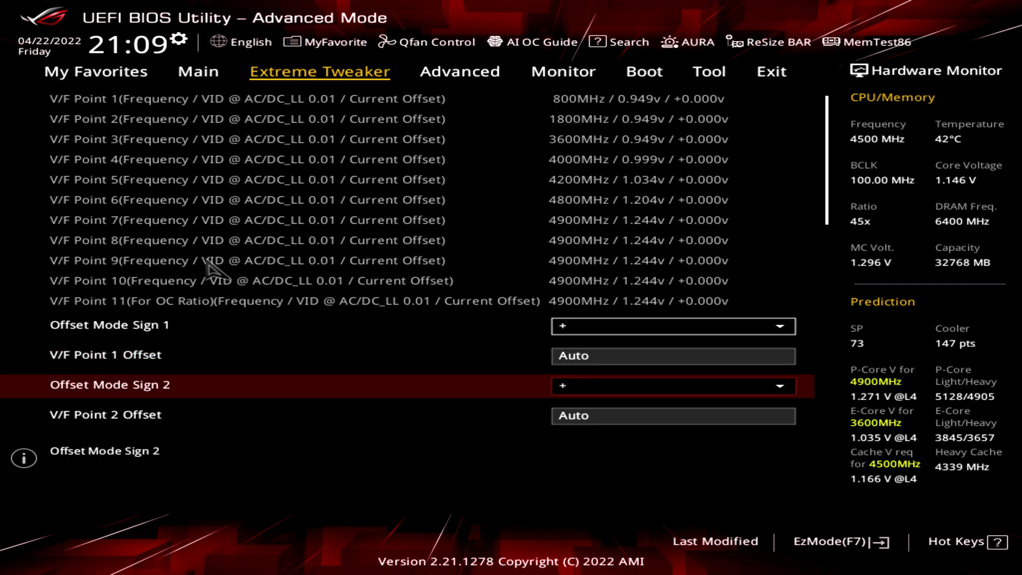
pyautogui.press('Down')
pyautogui.press('Down')
pyautogui.press('Down')
pyautogui.press('Down')
pyautogui.press('Down')
pyautogui.press('Down')
pyautogui.press('Down')
pyautogui.press('Down')
pyautogui.press('Down')
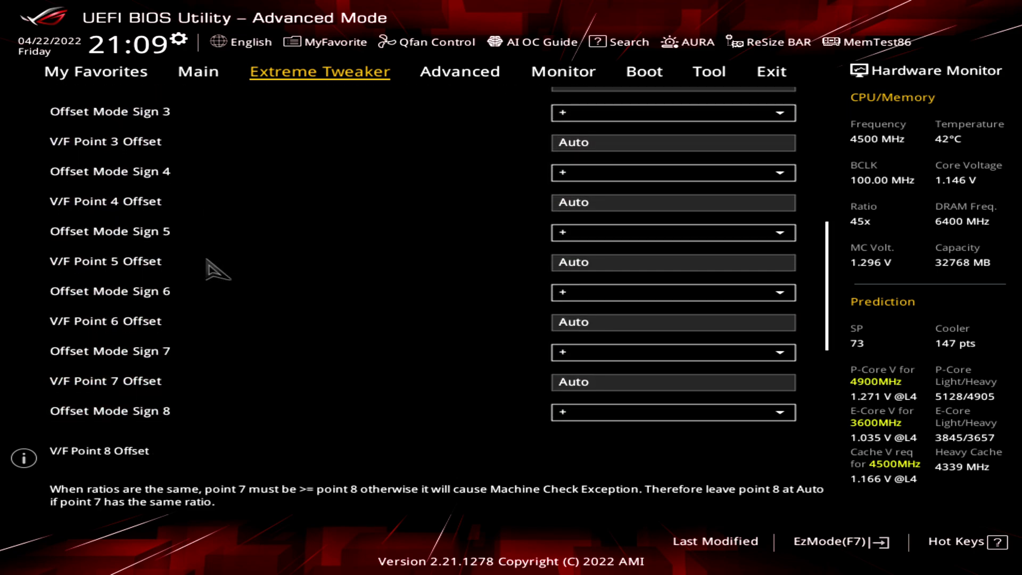
pyautogui.press('Up')
pyautogui.press('Up')
pyautogui.press('Up')
pyautogui.press('Up')
pyautogui.press('Up')
pyautogui.press('Up')
pyautogui.press('Up')
pyautogui.press('Up')
pyautogui.press('Up')
pyautogui.press('Up')
pyautogui.press('Up')
pyautogui.press('Up')
pyautogui.press('Up')
pyautogui.press('Up')
pyautogui.press('Up')
pyautogui.press('Up')
pyautogui.press('Up')
pyautogui.press('Up')
pyautogui.press('Up')
pyautogui.press('Up')
pyautogui.press('Up')
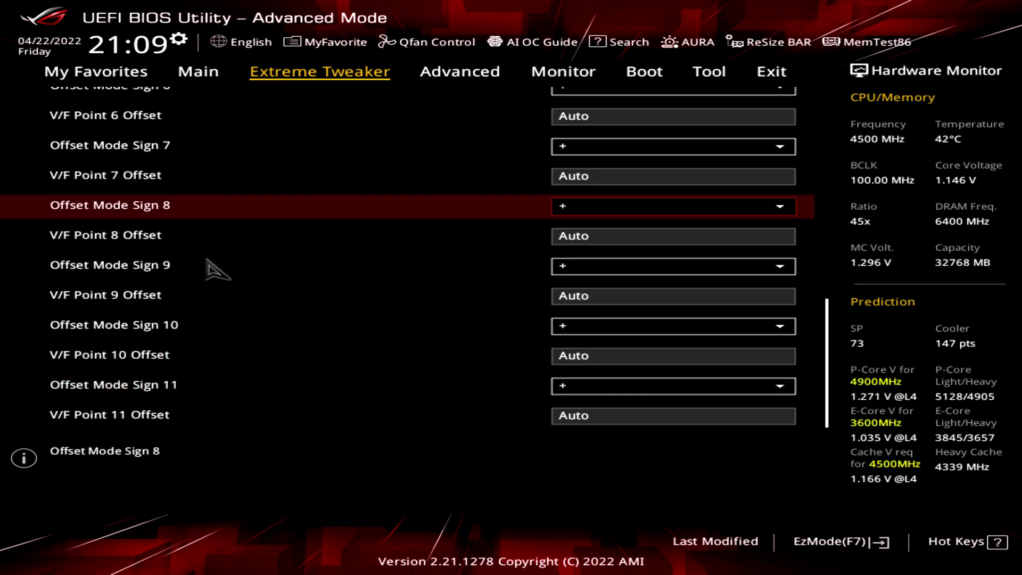
pyautogui.press('Up')
pyautogui.press('Up')
pyautogui.press('Up')
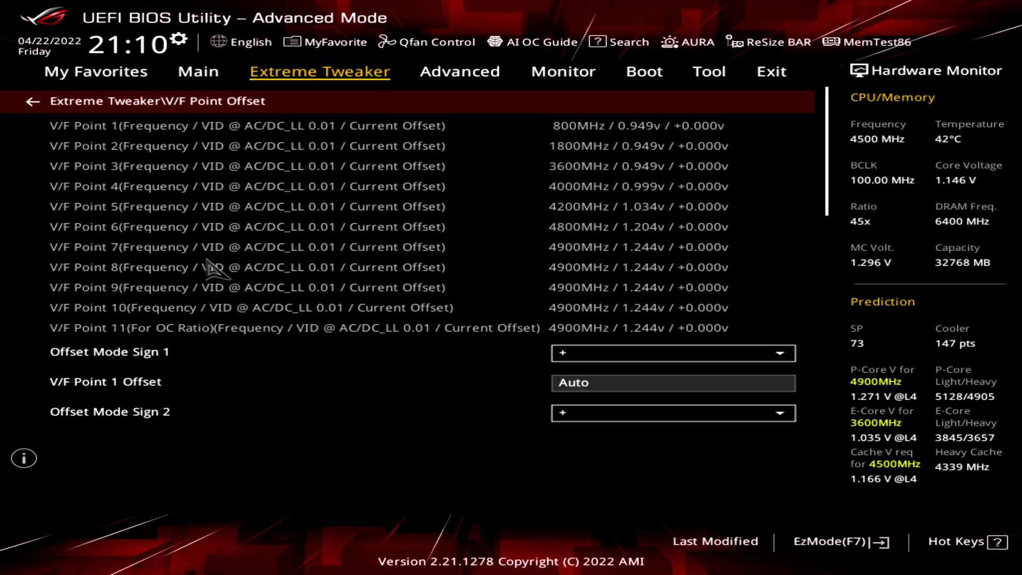
# Set Performance Core Ratio to Sync All Cores with an all-core ratio limit of 52
pyautogui.press('Escape')
pyautogui.press('Up')
pyautogui.press('Up')
pyautogui.press('Up')
pyautogui.press('Up')
pyautogui.press('Up')
pyautogui.press('Up')
pyautogui.press('Up')
pyautogui.press('Up')
pyautogui.press('Up')
pyautogui.press('Up')
pyautogui.press('Up')
pyautogui.press('Up')
pyautogui.press('Up')
pyautogui.press('Up')
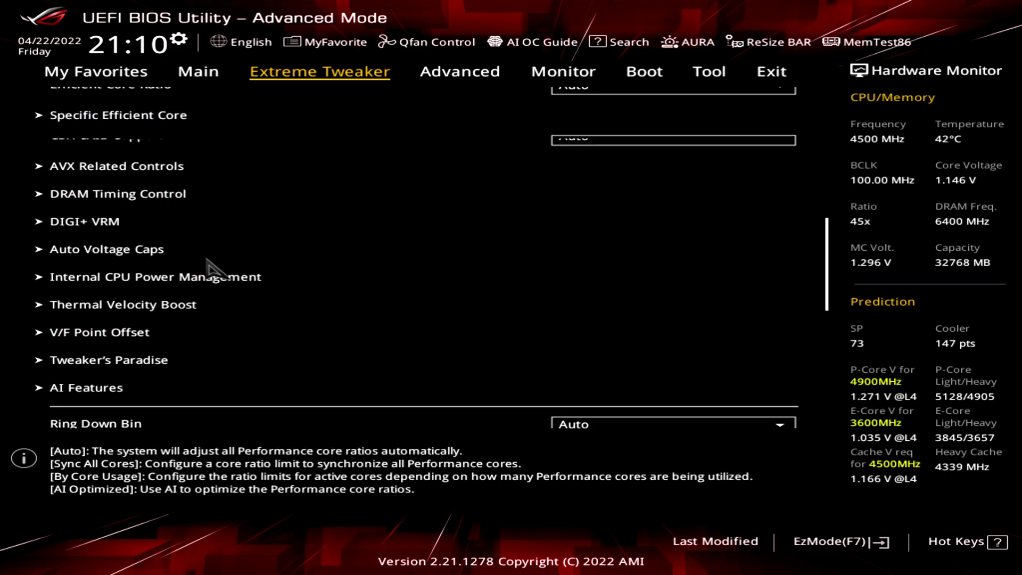
pyautogui.press('Down')
pyautogui.press('Down')
pyautogui.press('Down')
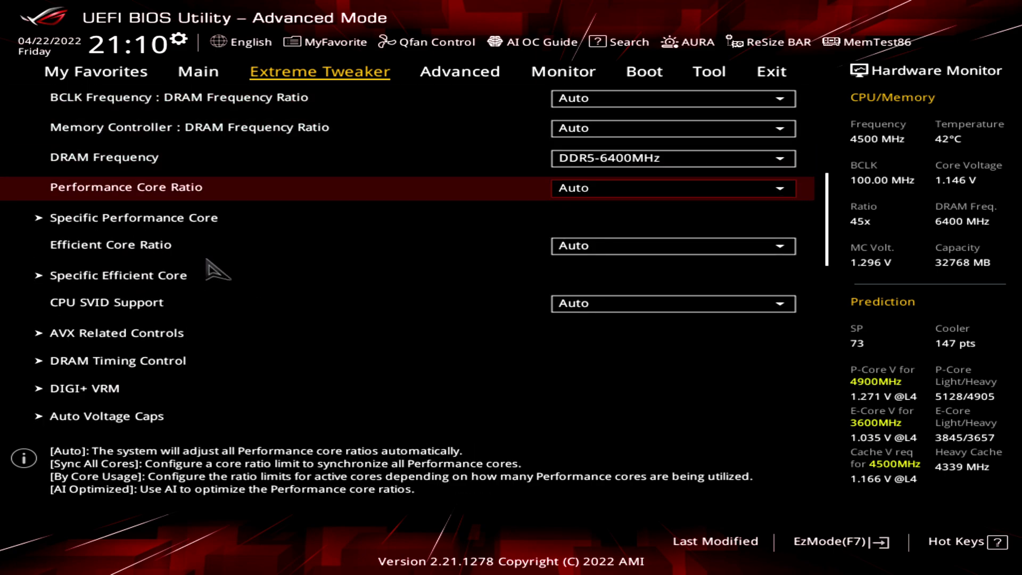
pyautogui.press('Return')
pyautogui.press('Down')
pyautogui.press('Return')
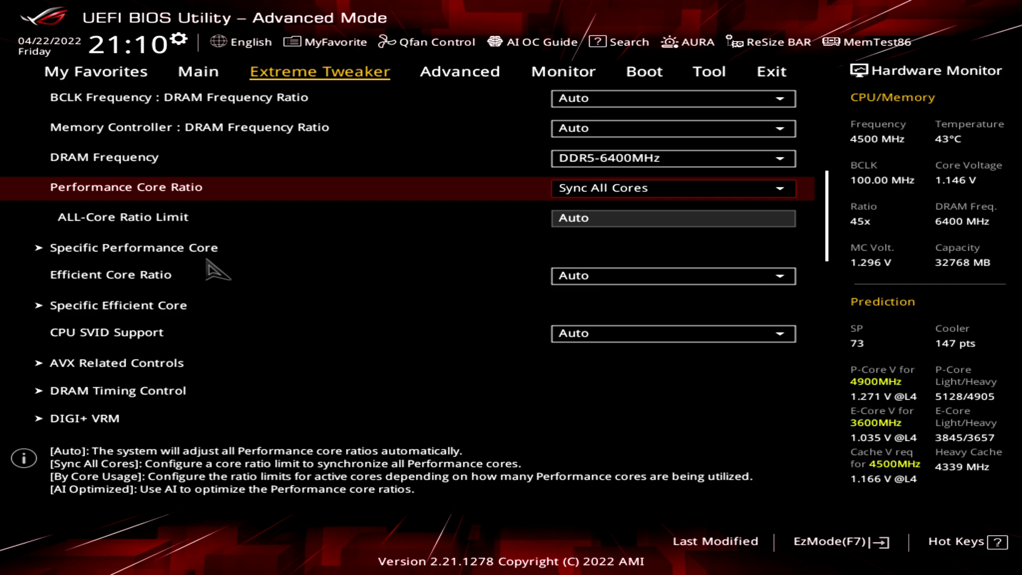
pyautogui.press('Down')
pyautogui.write('52')
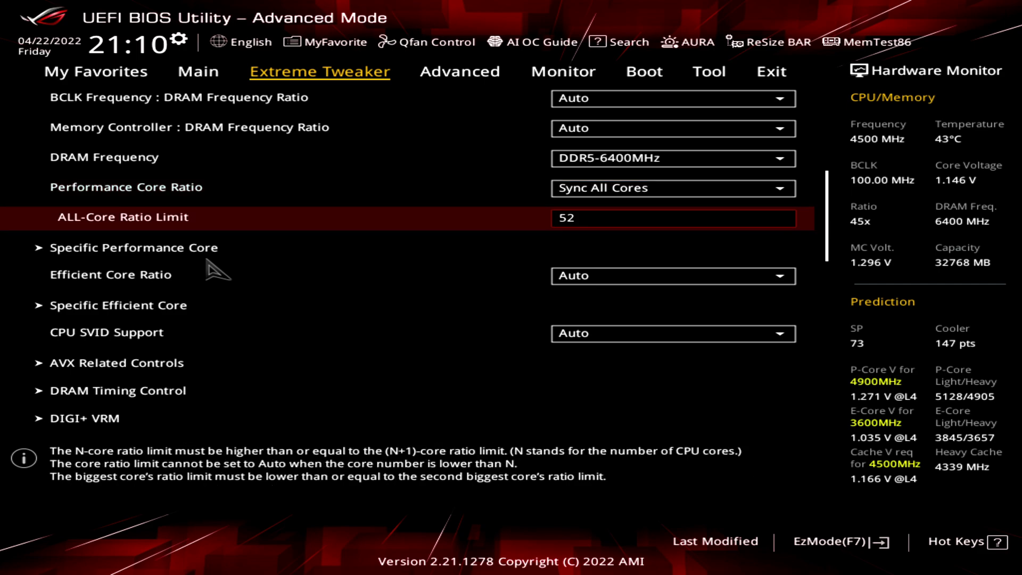
pyautogui.press('Down')
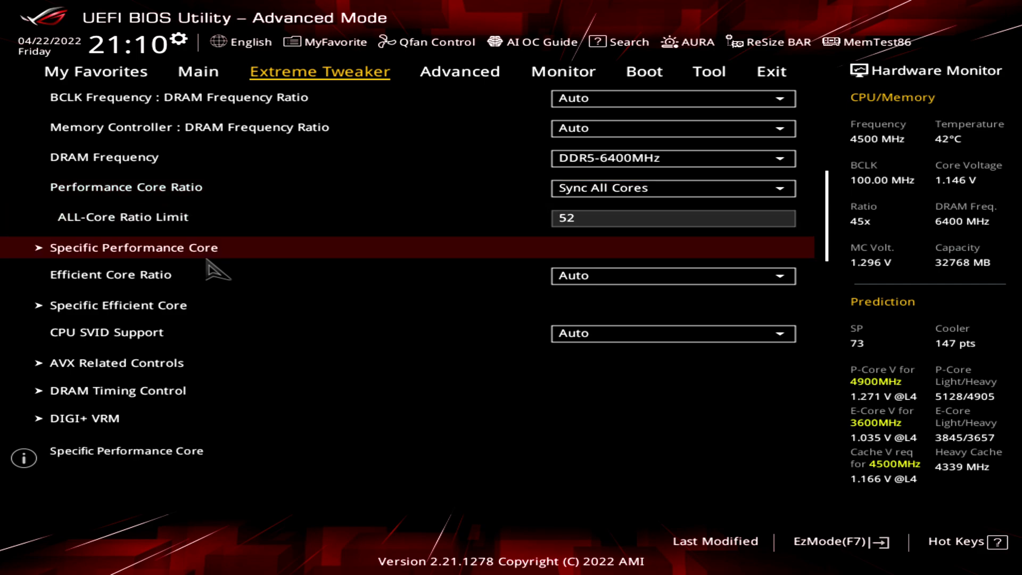
# Set Efficient Core Ratio to Sync All Cores with a ratio limit of 40, correcting an initial 36
pyautogui.press('Down')
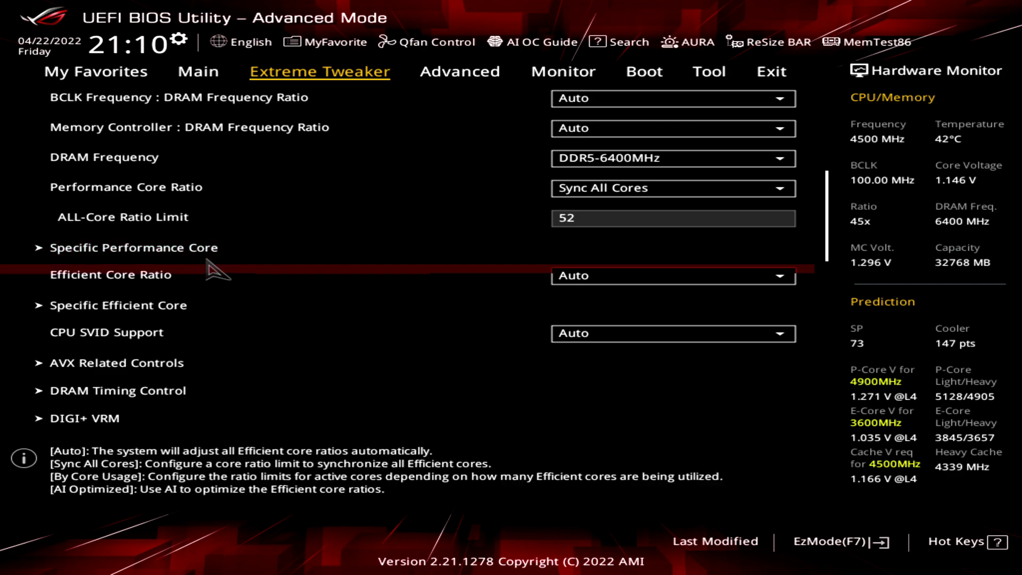
pyautogui.press('Return')
pyautogui.press('Down')
pyautogui.press('Return')
pyautogui.press('Down')
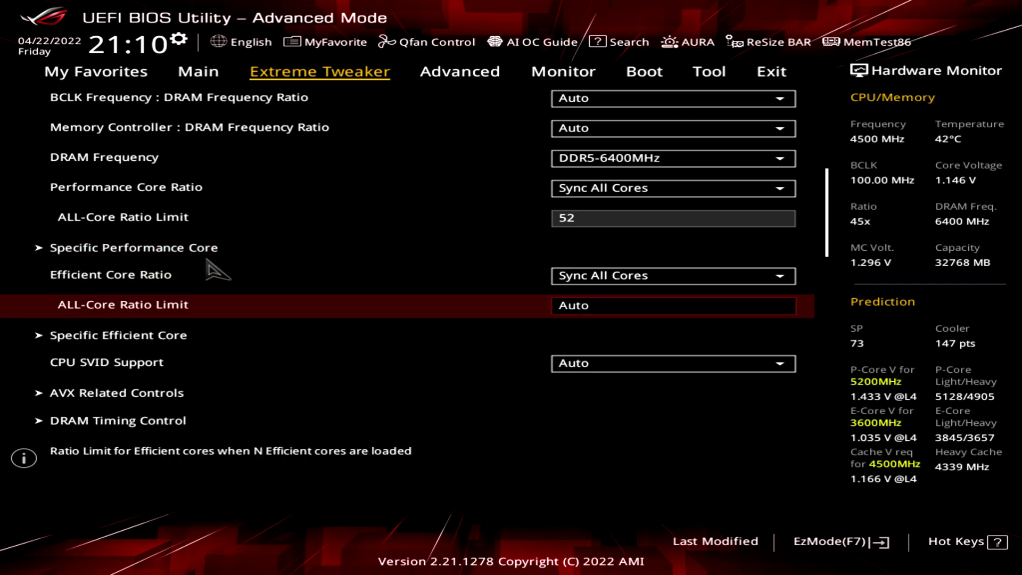
pyautogui.write('36')
pyautogui.press('Down')
pyautogui.press('Up')
pyautogui.write('40')
pyautogui.press('Down')
pyautogui.press('Down')
pyautogui.press('Down')
pyautogui.press('Down')
pyautogui.press('Down')
pyautogui.press('Down')
pyautogui.press('Down')
pyautogui.press('Down')
pyautogui.press('Down')
pyautogui.press('Down')
pyautogui.press('Down')
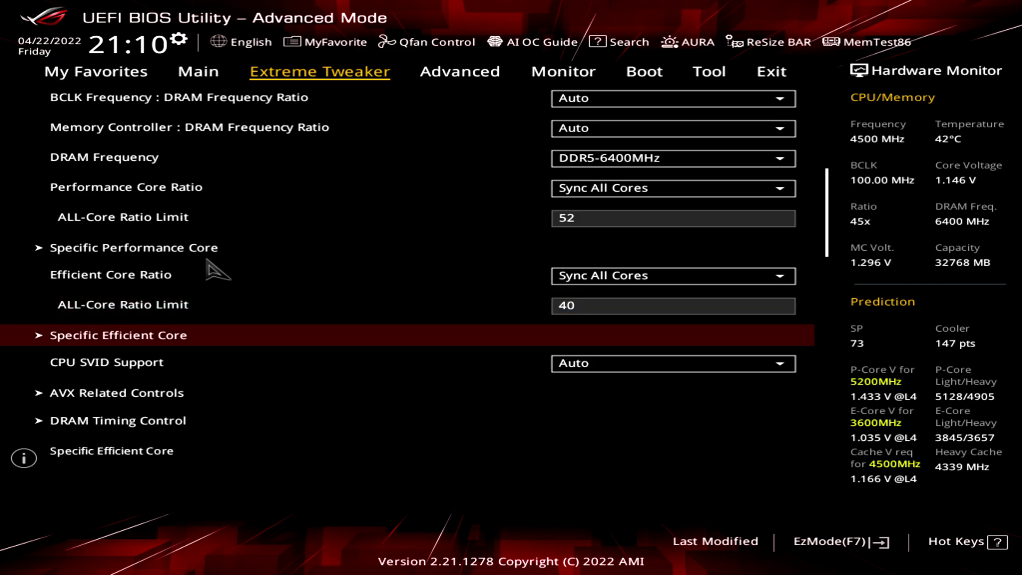
pyautogui.press('Down')
pyautogui.press('Down')
pyautogui.press('Down')
pyautogui.press('Down')
pyautogui.press('Down')
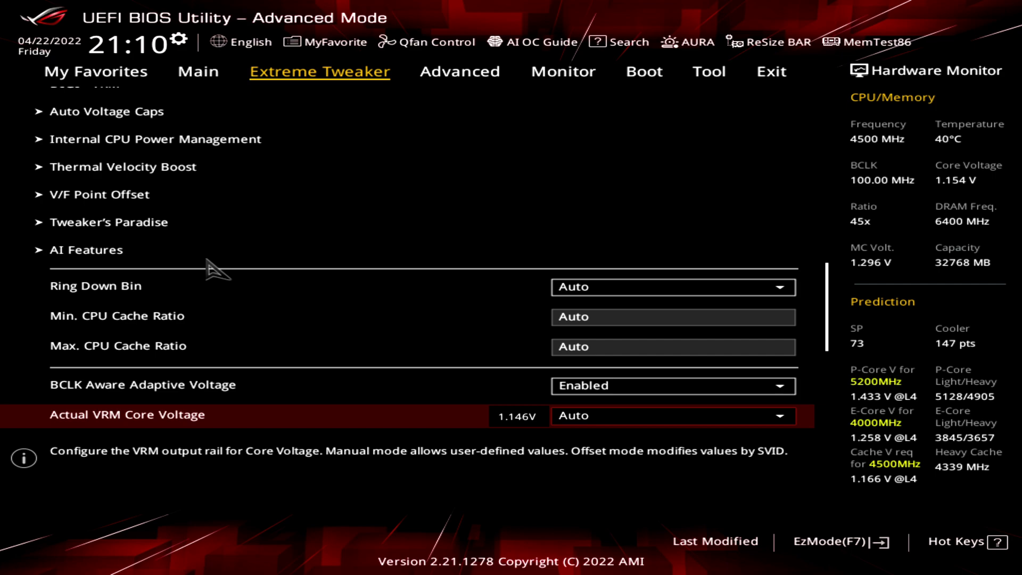
# Set Actual VRM Core Voltage to Manual Mode with a 1.35 V core voltage override
pyautogui.press('Up')
pyautogui.press('Up')
pyautogui.press('Down')
pyautogui.press('Down')
pyautogui.press('Down')
pyautogui.press('Down')
pyautogui.press('Down')
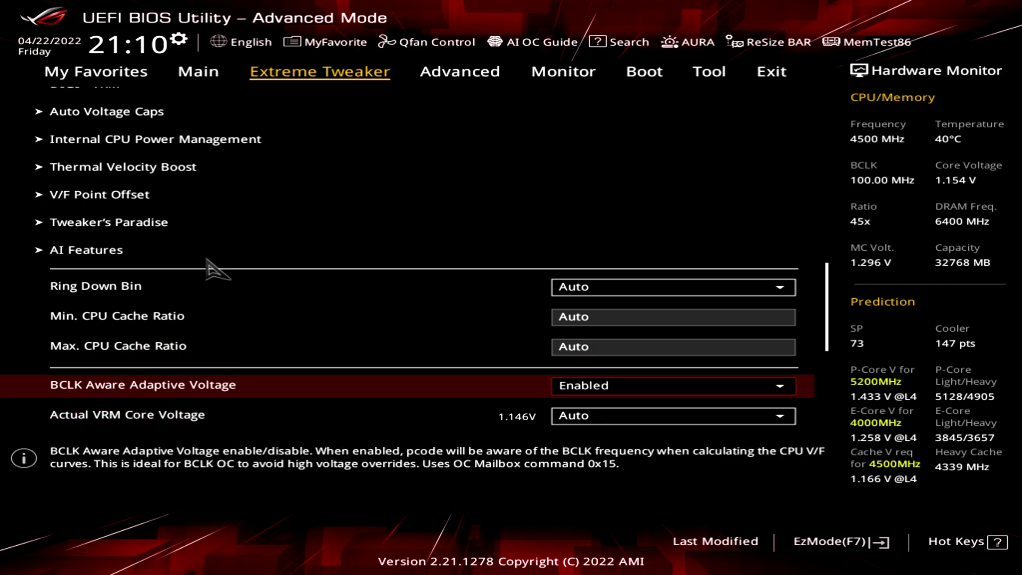
pyautogui.press('Up')
pyautogui.press('Up')
pyautogui.press('Up')
pyautogui.press('Up')
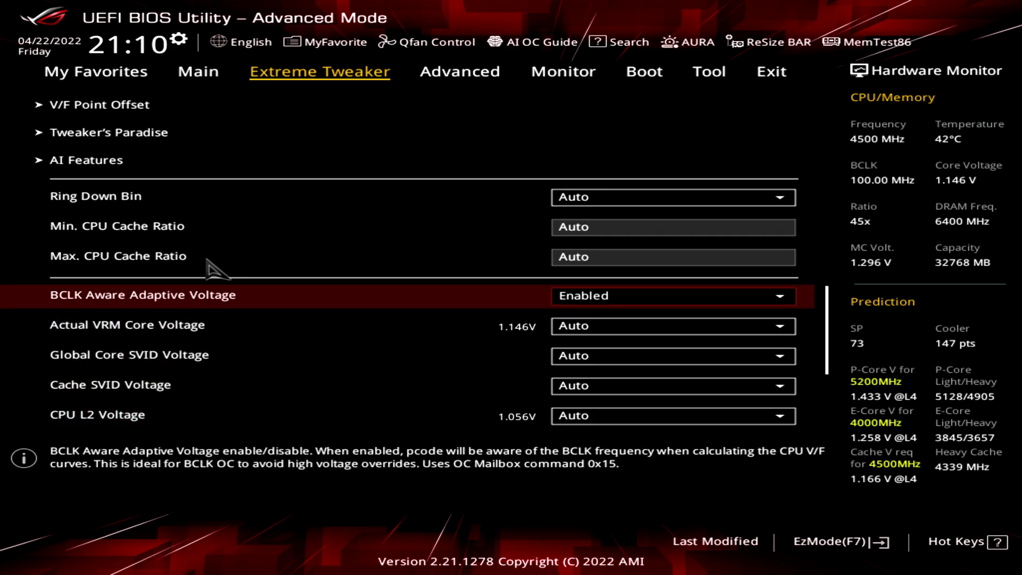
pyautogui.press('Down')
pyautogui.press('Return')
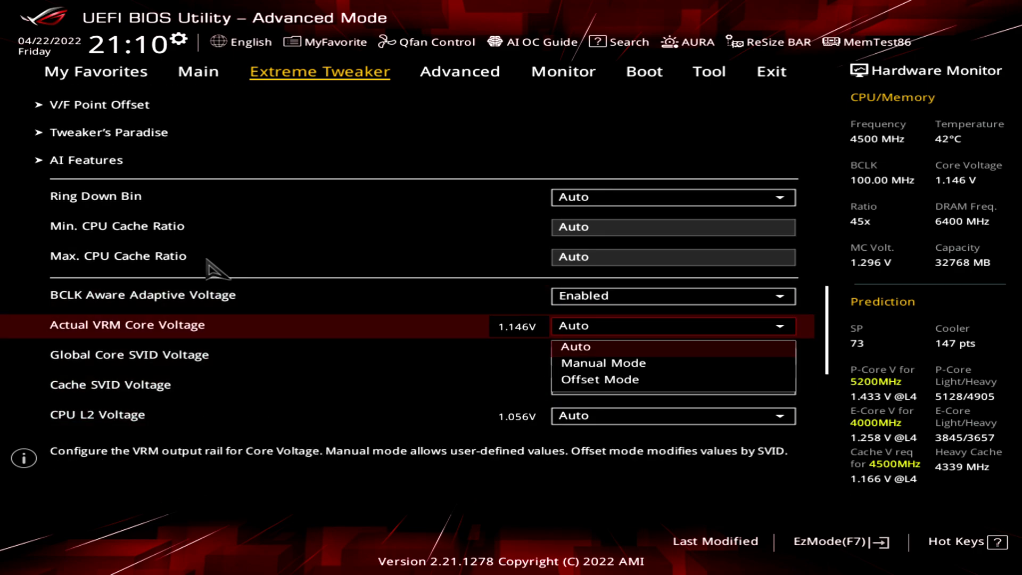
pyautogui.press('Escape')
pyautogui.press('Return')
pyautogui.press('Down')
pyautogui.press('Return')
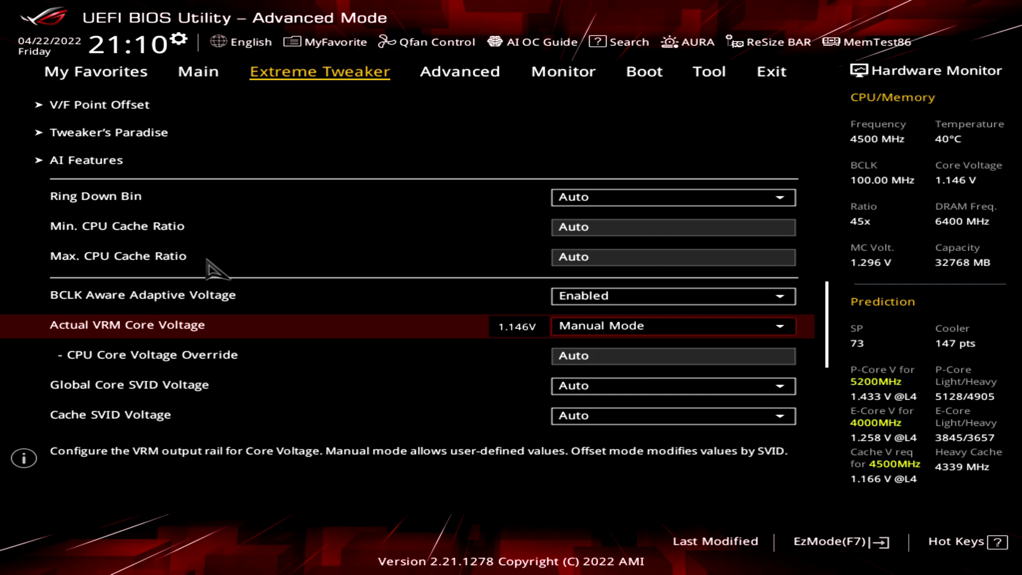
pyautogui.press('Down')
pyautogui.write('1.')
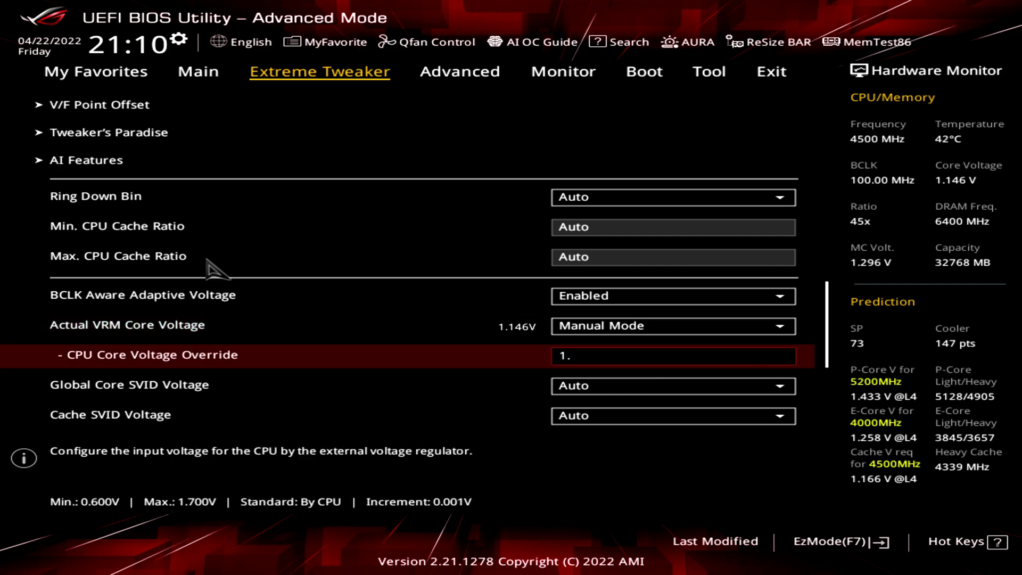
pyautogui.write('35')
pyautogui.press('Down')
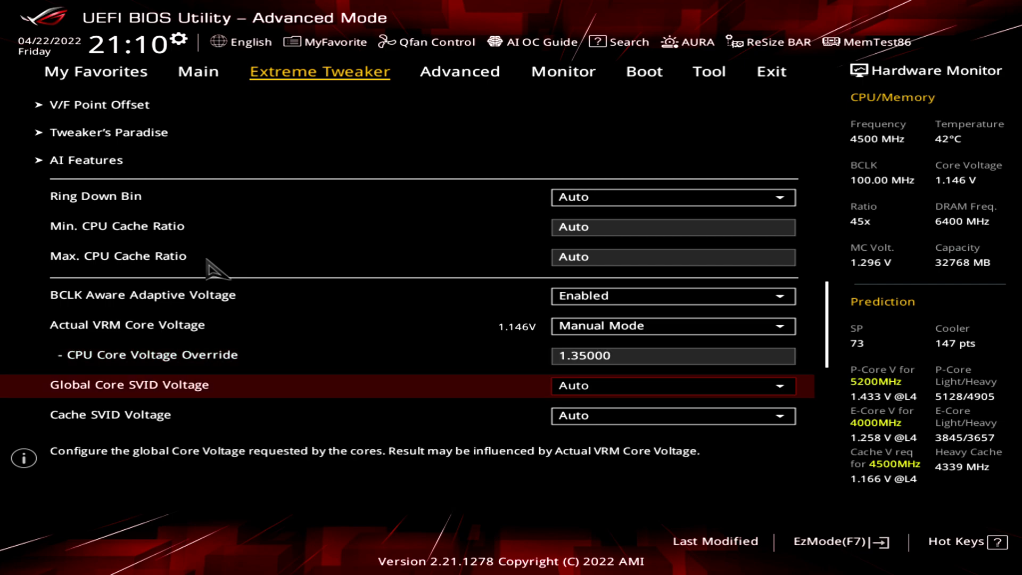
# Switch to Offset Mode and raise the + CPU Core Voltage Offset from 0.05 to 0.10000
pyautogui.press('Up')
pyautogui.press('Up')
pyautogui.press('Return')
pyautogui.press('Down')
pyautogui.press('Return')
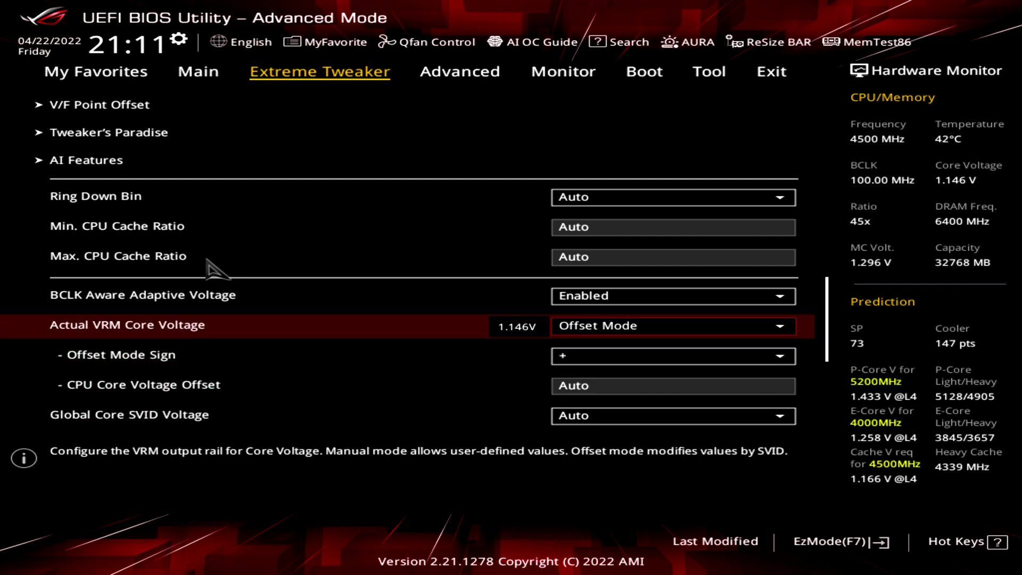
pyautogui.press('Down')
pyautogui.press('Down')
pyautogui.write('0.0')
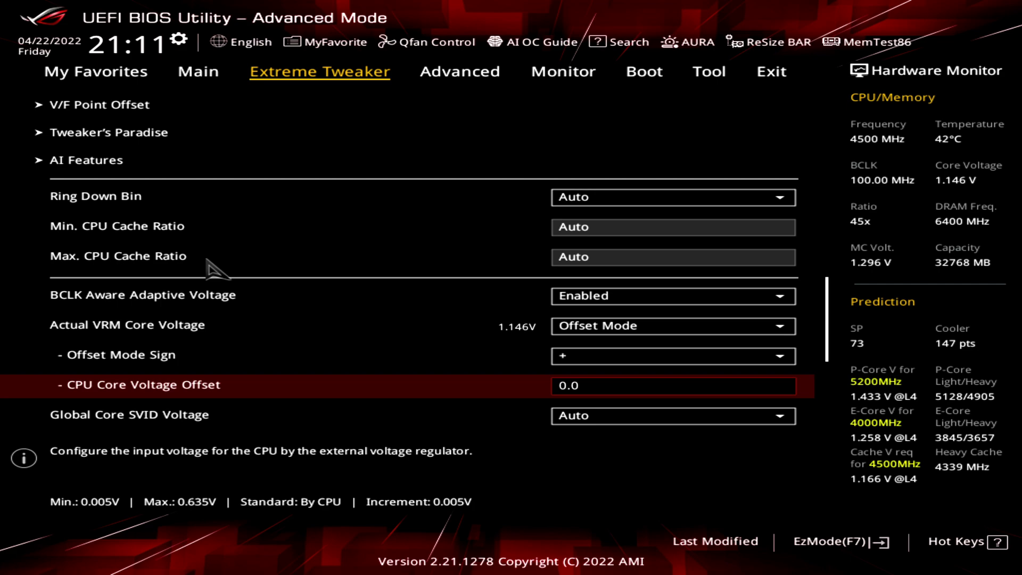
pyautogui.write('5')
pyautogui.press('Return')
pyautogui.press('+')
pyautogui.press('+')
pyautogui.press('+')
pyautogui.press('-')
pyautogui.press('+')
pyautogui.press('+')
pyautogui.press('+')
pyautogui.press('+')
pyautogui.press('+')
pyautogui.press('+')
pyautogui.press('+')
pyautogui.press('+')
pyautogui.press('Up')
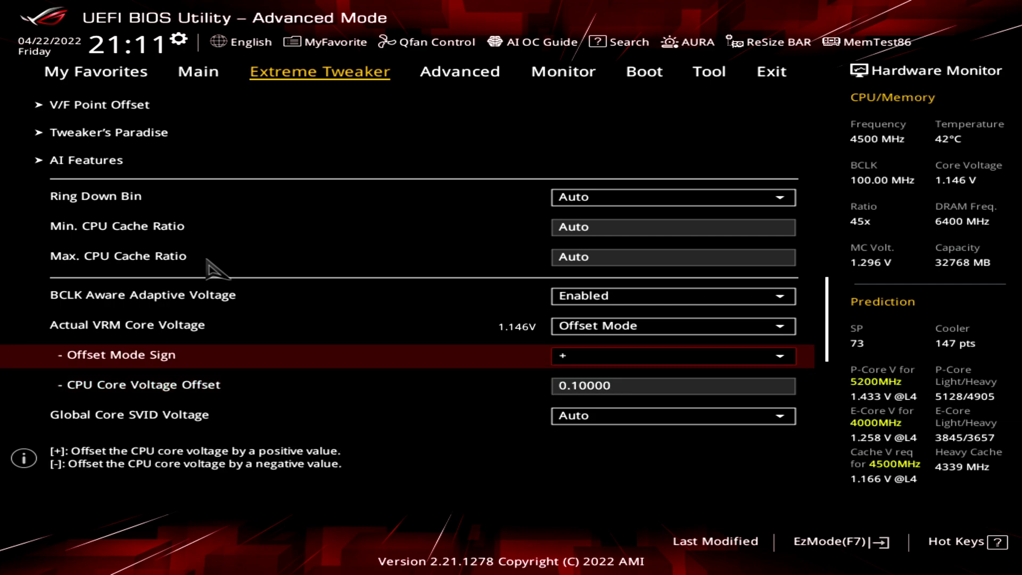